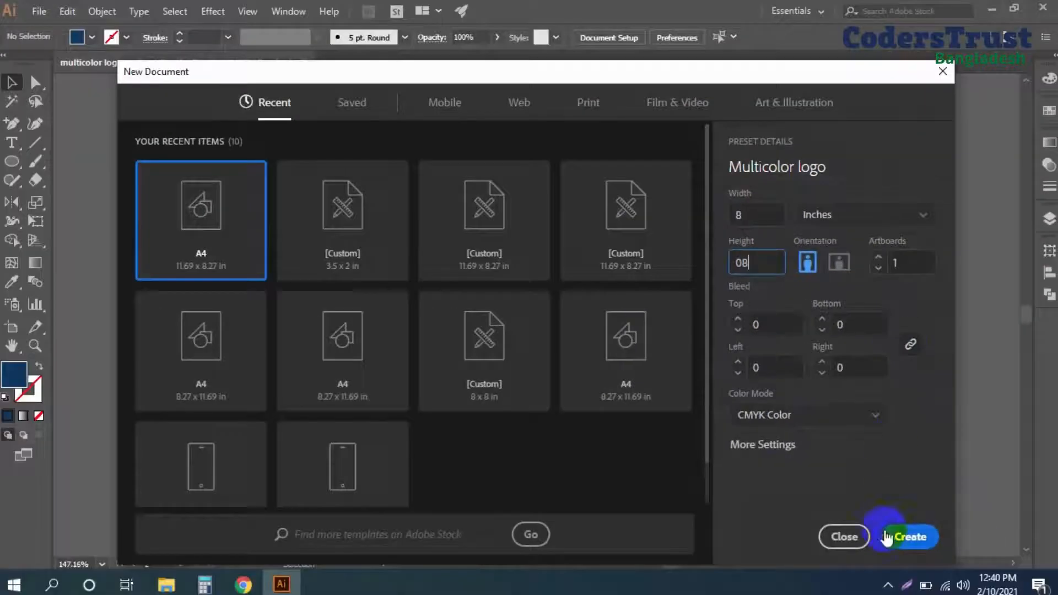
Step: Create the 8 × 8 inch "Multicolor logo" document in CMYK Color and show the rulers
{"action": "left_click", "coordinate": [886, 537]}
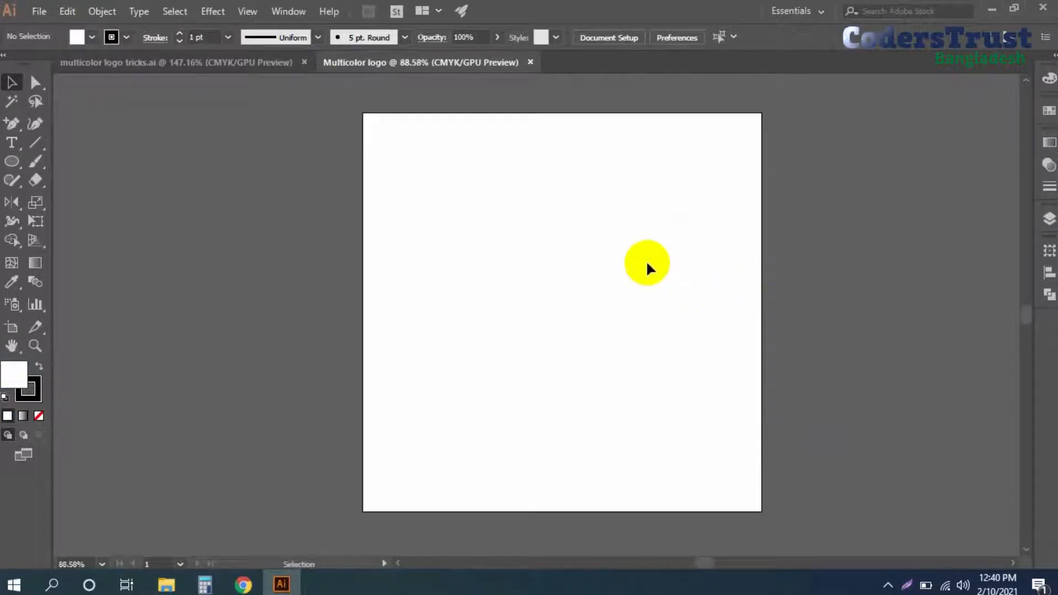
{"action": "key", "text": "ctrl+r"}
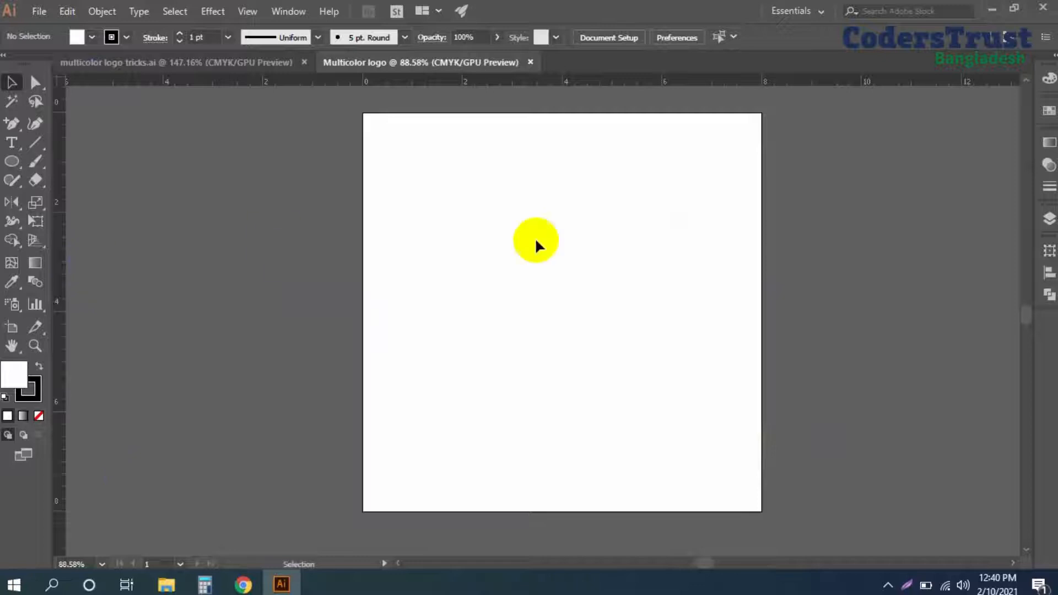
{"action": "key", "text": "ctrl+plus"}
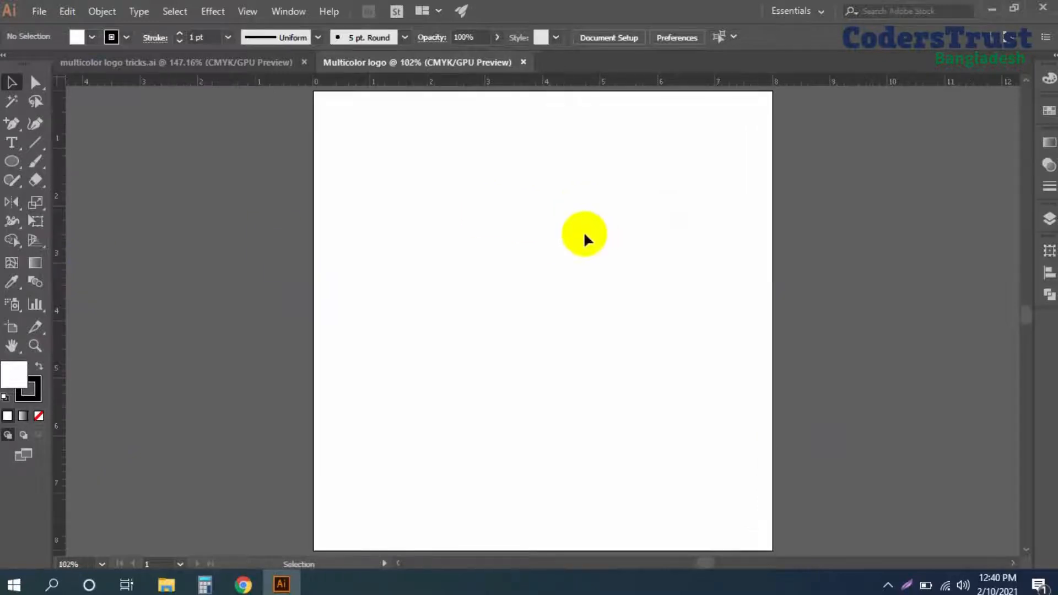
Step: Draw a circle about 3.73 in in diameter and move it near the middle of the artboard
{"action": "left_click", "coordinate": [11, 160]}
{"action": "left_click_drag", "start_coordinate": [558, 352], "coordinate": [666, 412]}
{"action": "key", "text": "v"}
{"action": "left_click_drag", "start_coordinate": [573, 351], "coordinate": [534, 337]}
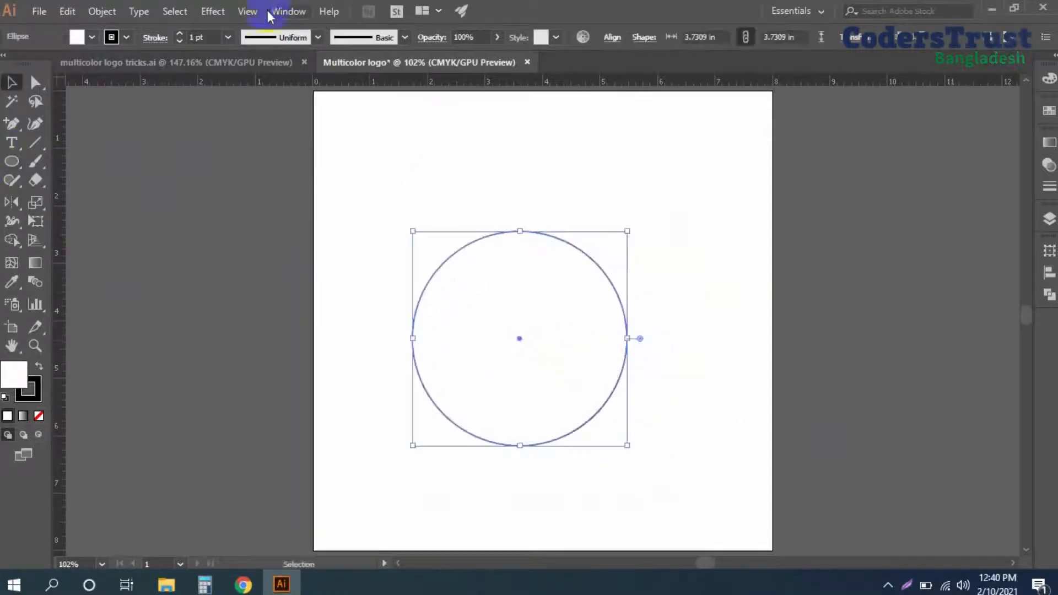
Step: Remove the circle's stroke and fill it with red
{"action": "left_click", "coordinate": [126, 37]}
{"action": "left_click", "coordinate": [6, 63]}
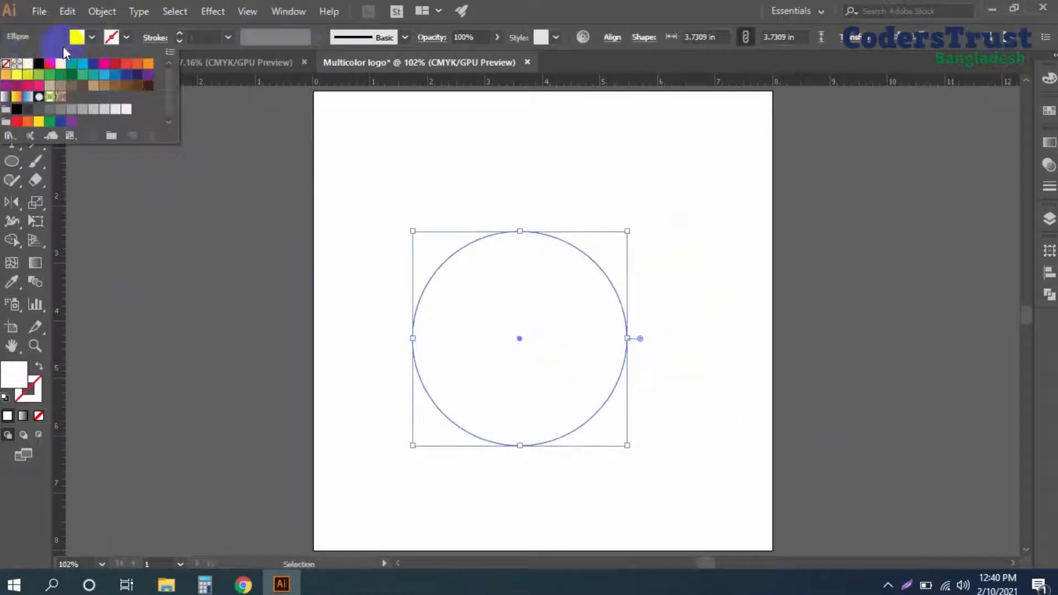
{"action": "left_click", "coordinate": [91, 37]}
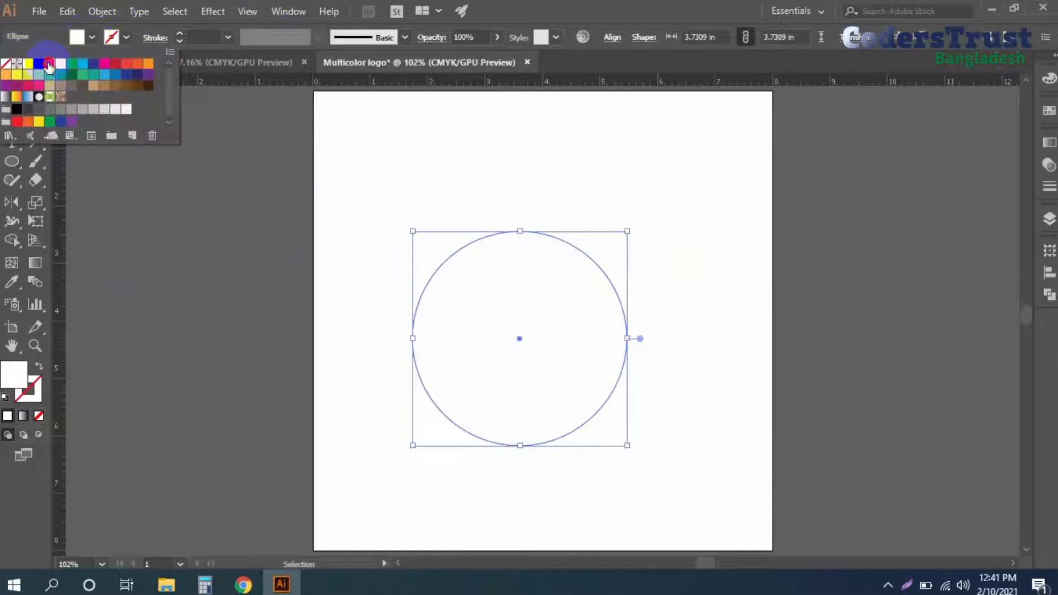
{"action": "left_click", "coordinate": [49, 64]}
{"action": "left_click", "coordinate": [456, 314]}
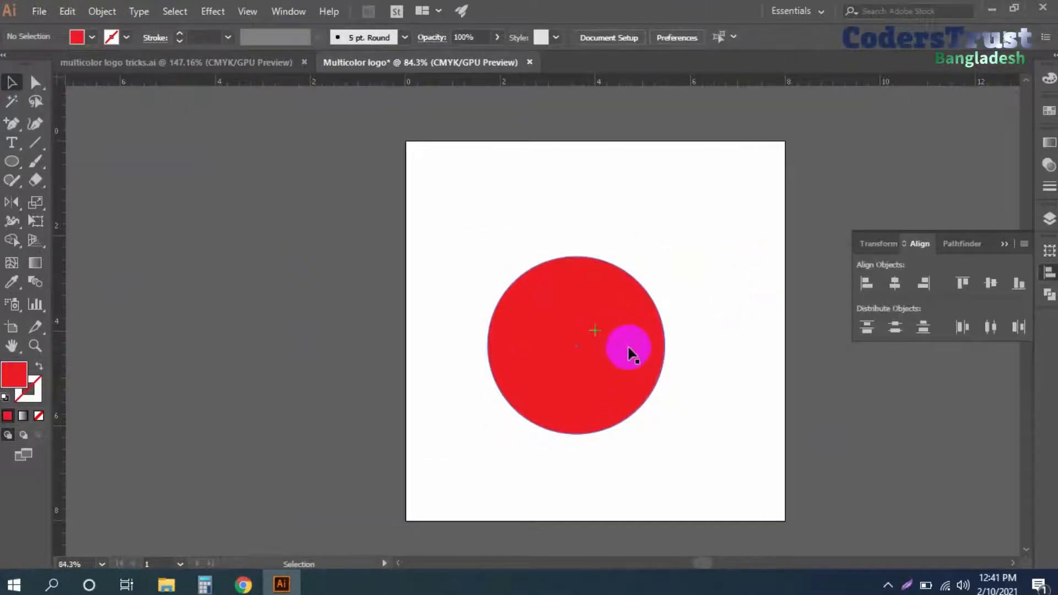
Step: Move the red circle so its center sits on the artboard's center
{"action": "left_click_drag", "start_coordinate": [617, 335], "coordinate": [638, 326]}
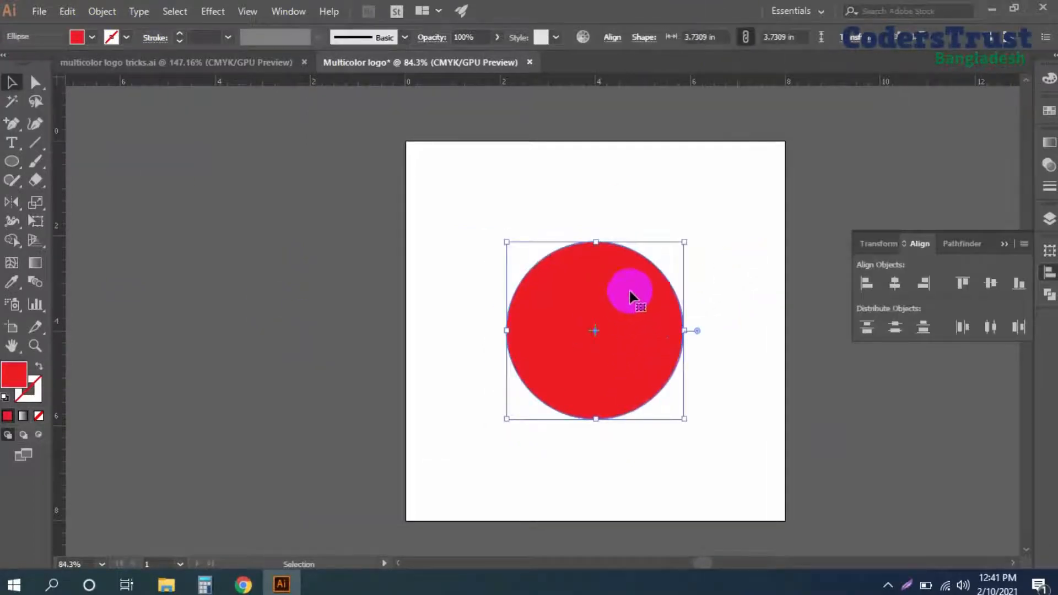
{"action": "left_click", "coordinate": [696, 302]}
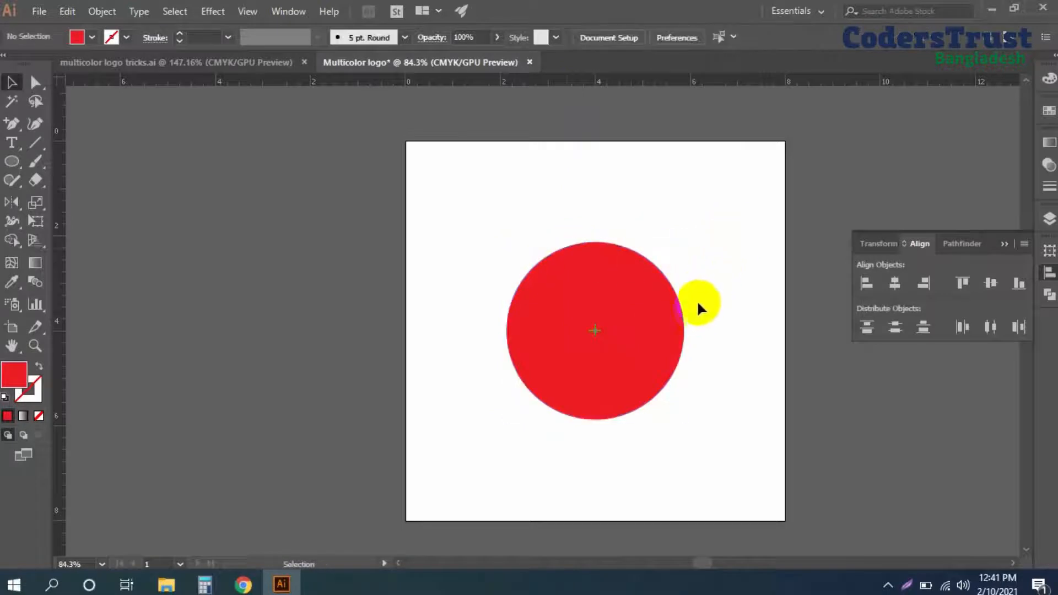
{"action": "left_click", "coordinate": [551, 300]}
{"action": "left_click", "coordinate": [819, 449]}
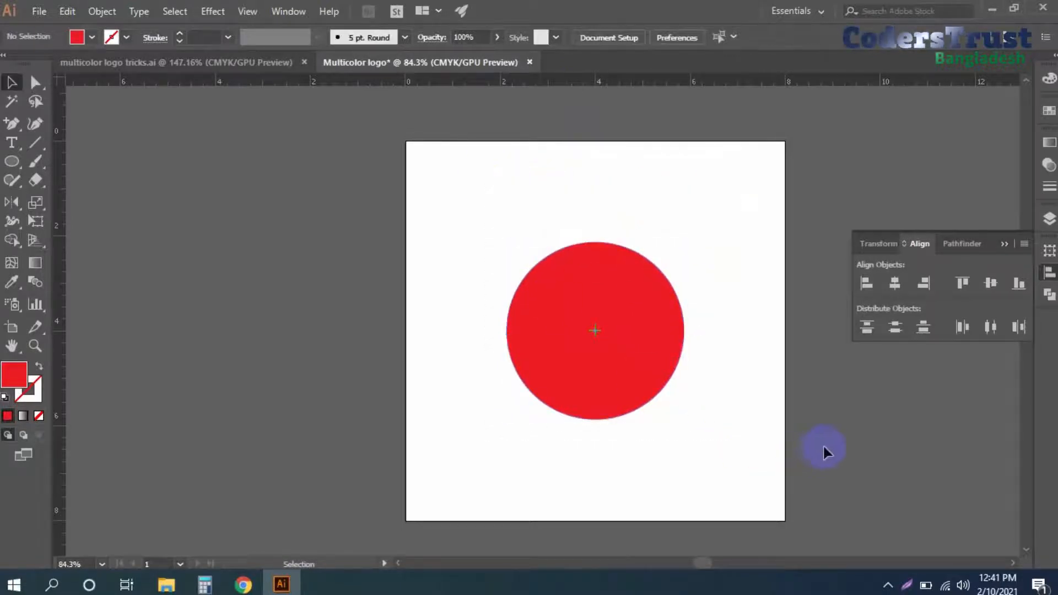
{"action": "scroll", "coordinate": [822, 446], "scroll_direction": "down", "scroll_amount": 1}
{"action": "left_click_drag", "start_coordinate": [779, 430], "coordinate": [757, 434]}
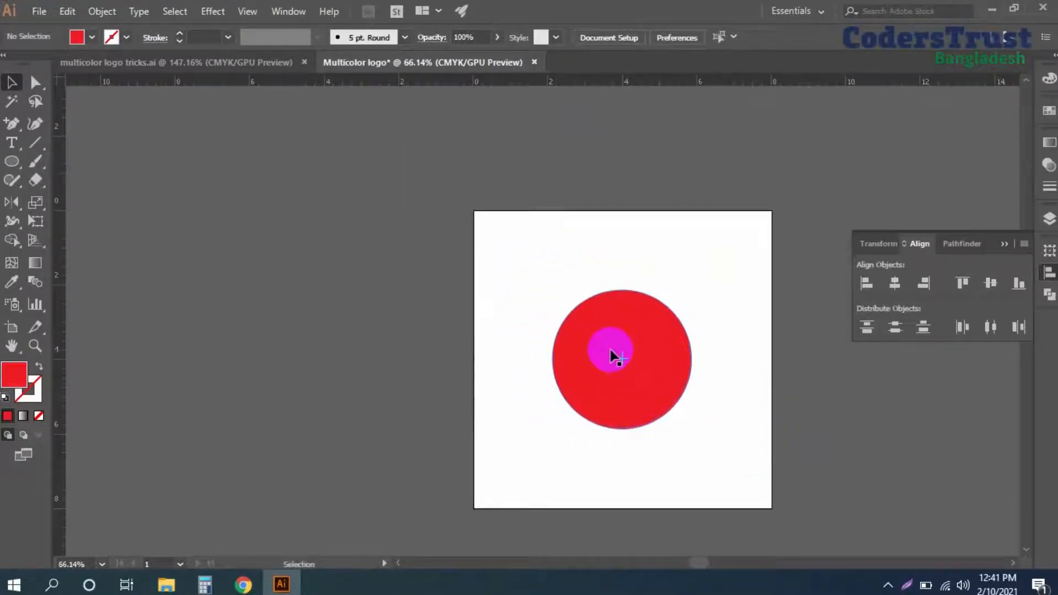
Step: Show the artboard's center mark using the Artboard tool's options
{"action": "left_click", "coordinate": [19, 332]}
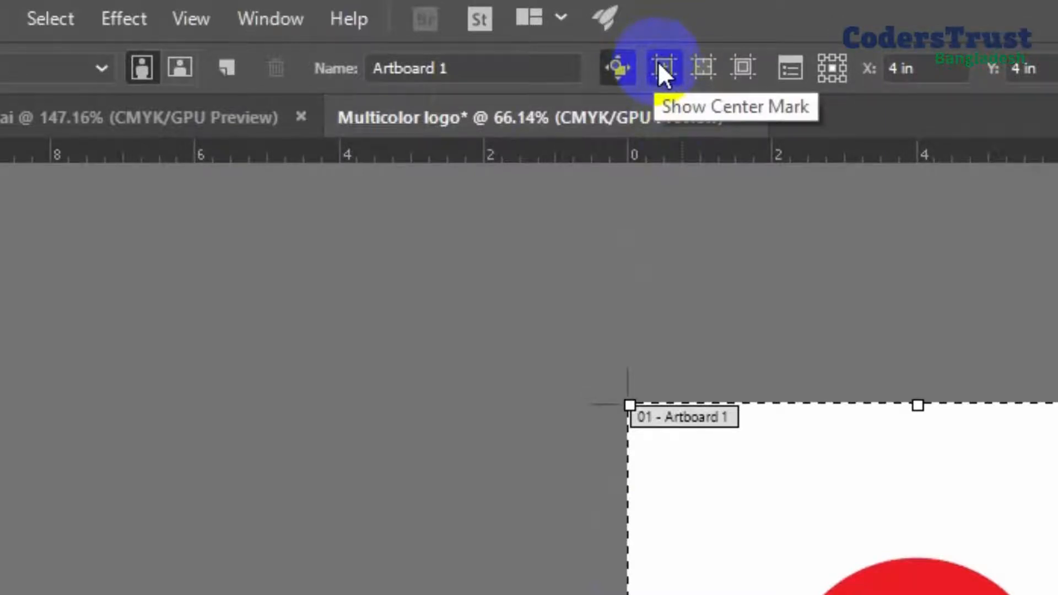
{"action": "left_click", "coordinate": [663, 70]}
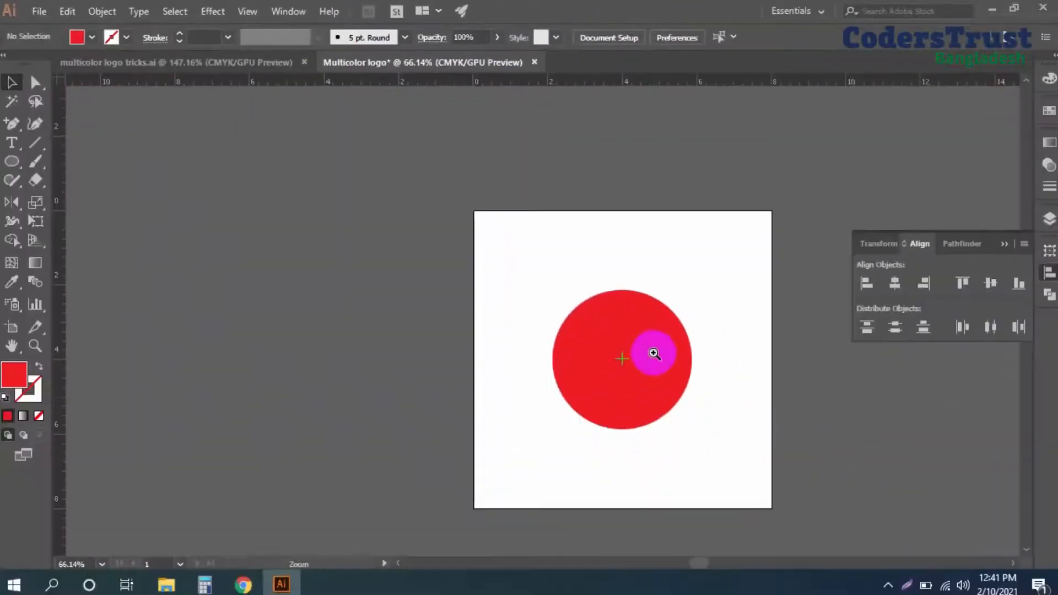
{"action": "scroll", "coordinate": [678, 382], "scroll_direction": "up", "scroll_amount": 1}
{"action": "left_click_drag", "start_coordinate": [678, 382], "coordinate": [655, 320]}
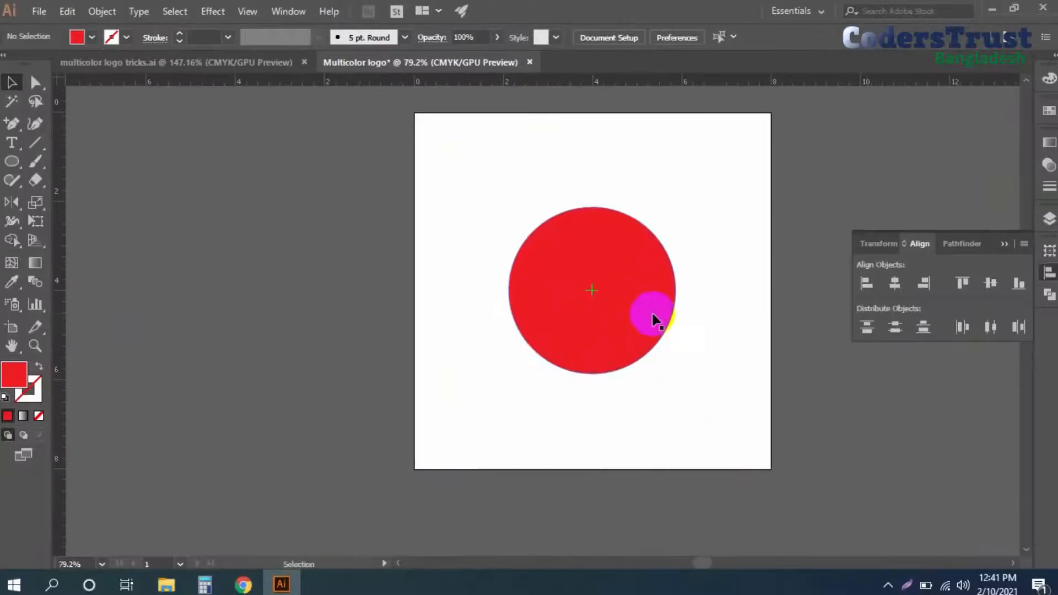
Step: Move the red circle away and snap it back onto the artboard's center mark
{"action": "left_click", "coordinate": [610, 261]}
{"action": "left_click_drag", "start_coordinate": [588, 271], "coordinate": [929, 370]}
{"action": "left_click_drag", "start_coordinate": [716, 373], "coordinate": [499, 373]}
{"action": "left_click_drag", "start_coordinate": [640, 376], "coordinate": [524, 326]}
{"action": "left_click_drag", "start_coordinate": [698, 357], "coordinate": [608, 338]}
{"action": "left_click_drag", "start_coordinate": [727, 336], "coordinate": [697, 345]}
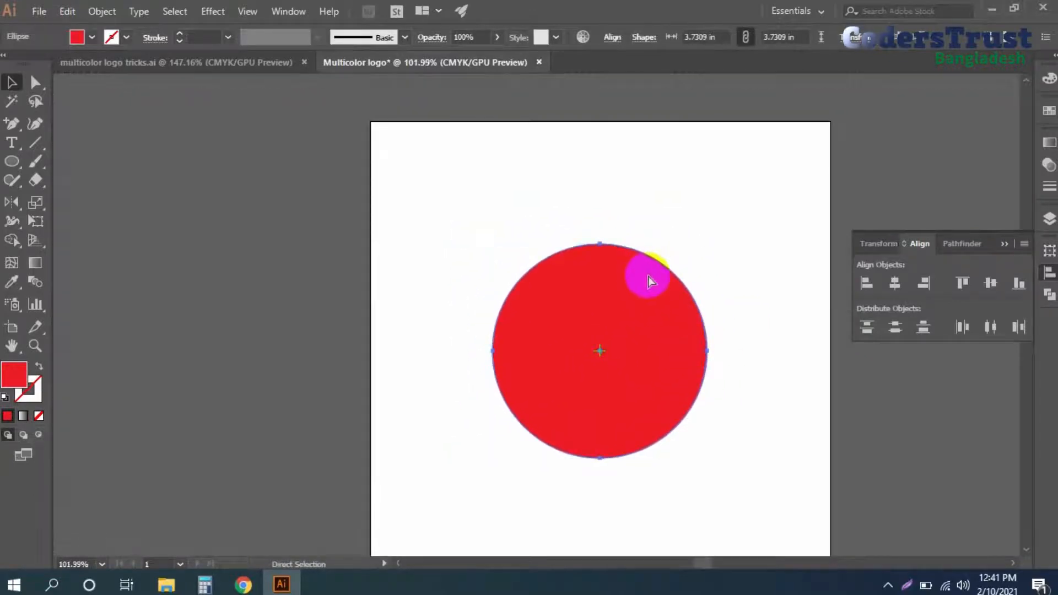
Step: Place a vertical and a horizontal guide through the circle's center, and hide the rulers
{"action": "left_click", "coordinate": [156, 237]}
{"action": "left_click", "coordinate": [641, 317]}
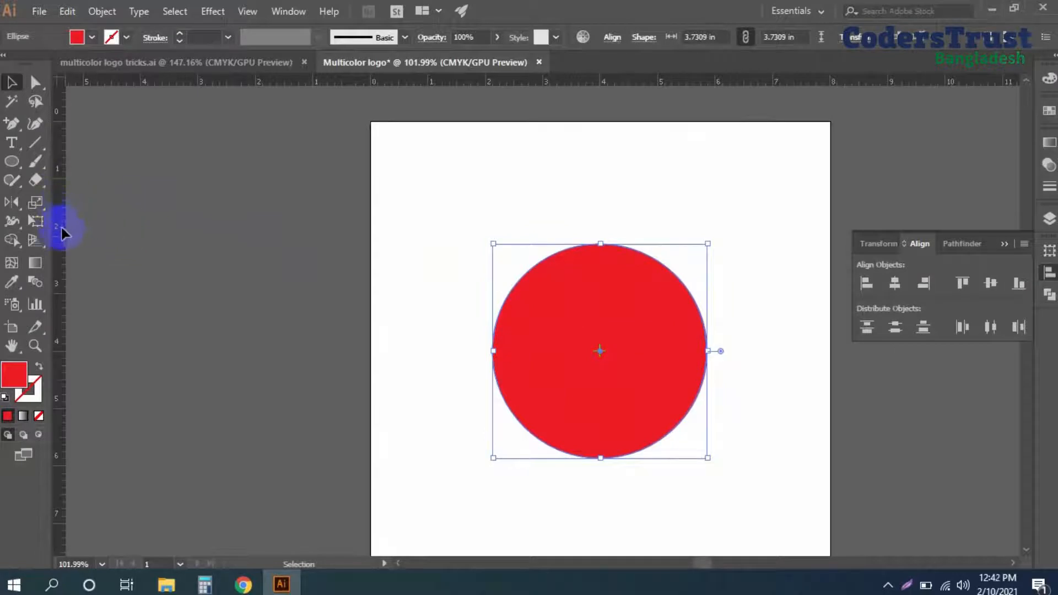
{"action": "left_click_drag", "start_coordinate": [59, 233], "coordinate": [105, 242]}
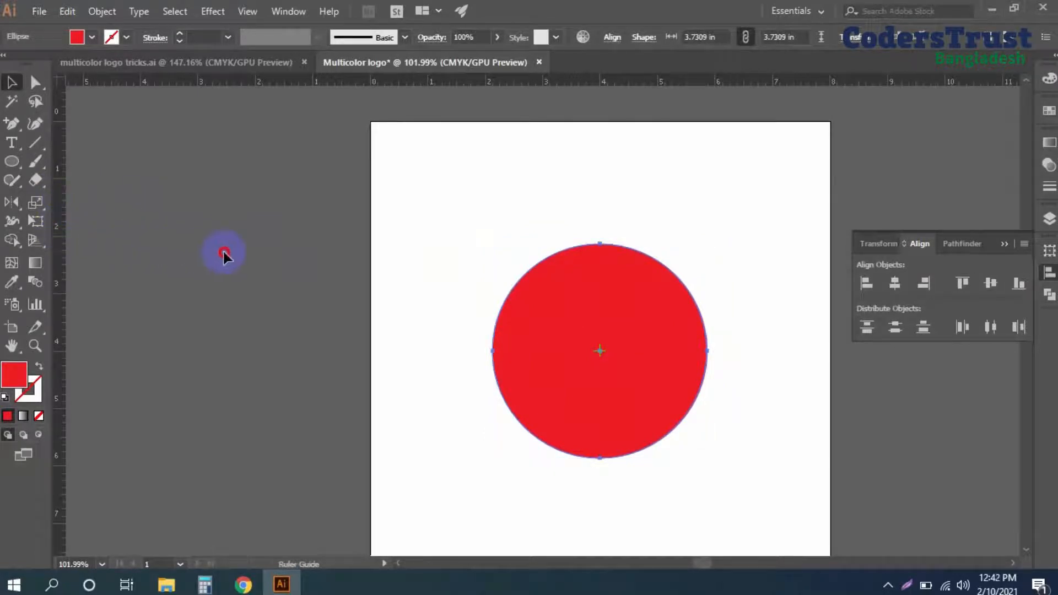
{"action": "left_click_drag", "start_coordinate": [429, 267], "coordinate": [599, 277]}
{"action": "left_click", "coordinate": [637, 93]}
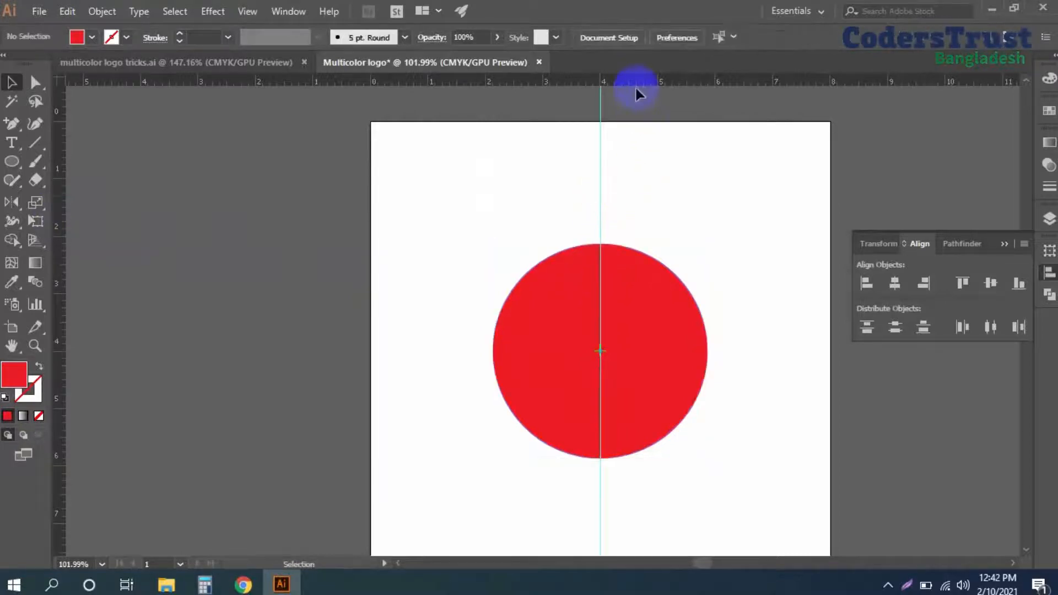
{"action": "left_click_drag", "start_coordinate": [636, 84], "coordinate": [673, 351]}
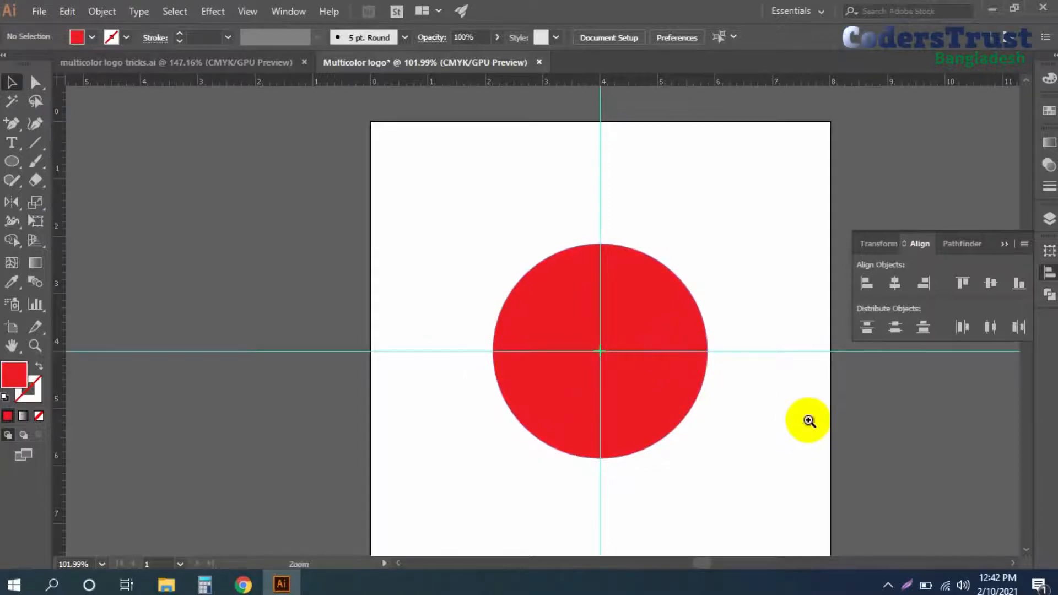
{"action": "scroll", "coordinate": [803, 420], "scroll_direction": "down", "scroll_amount": 1}
{"action": "left_click", "coordinate": [677, 406]}
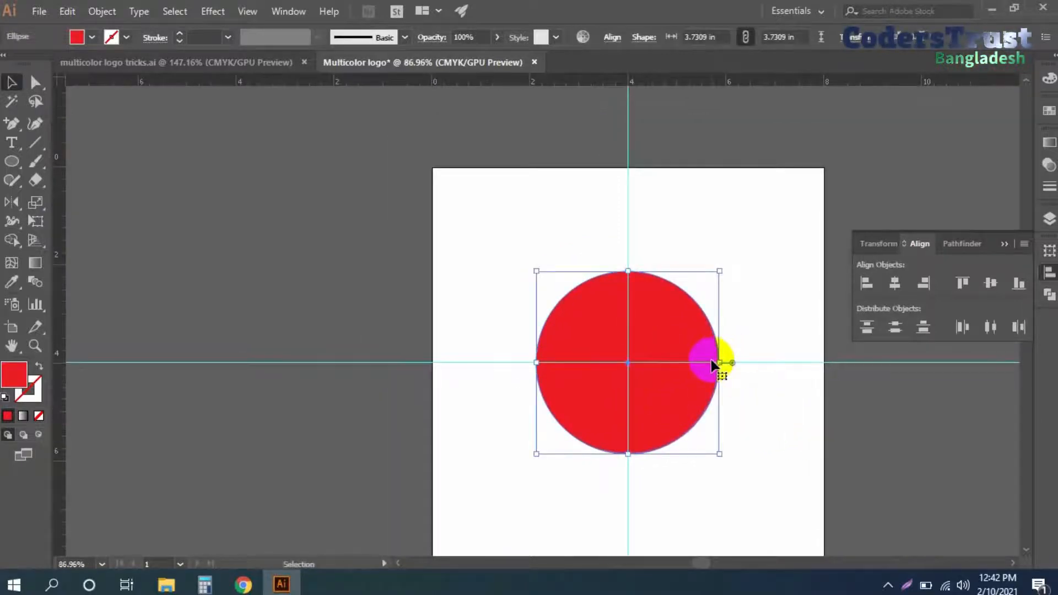
{"action": "key", "text": "a"}
{"action": "key", "text": "ctrl+r"}
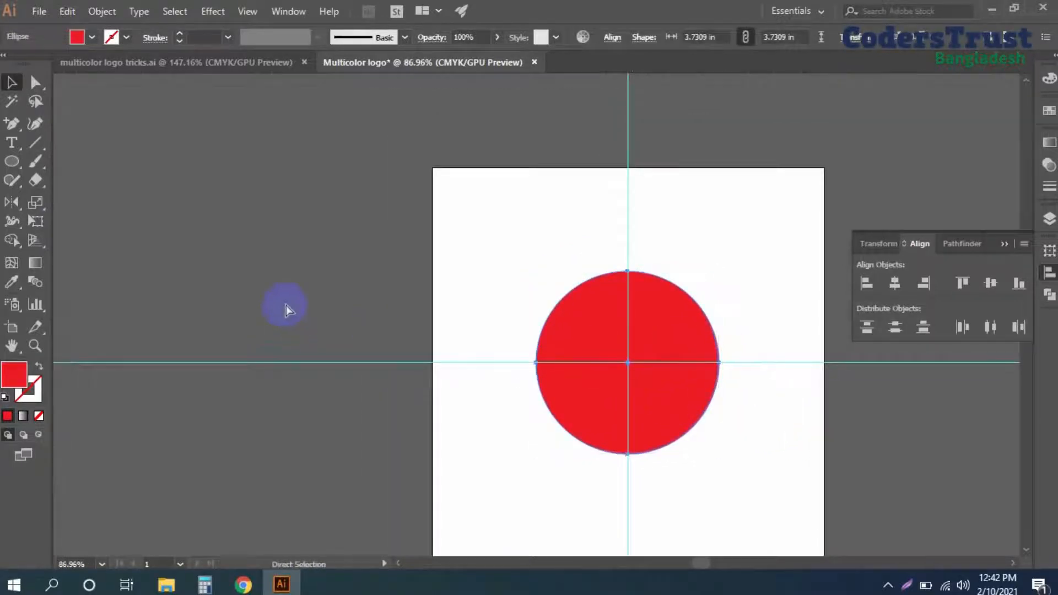
Step: Swap the circle's fill and stroke so only the outline is red, and set the stroke weight to 20 pt
{"action": "left_click", "coordinate": [39, 367]}
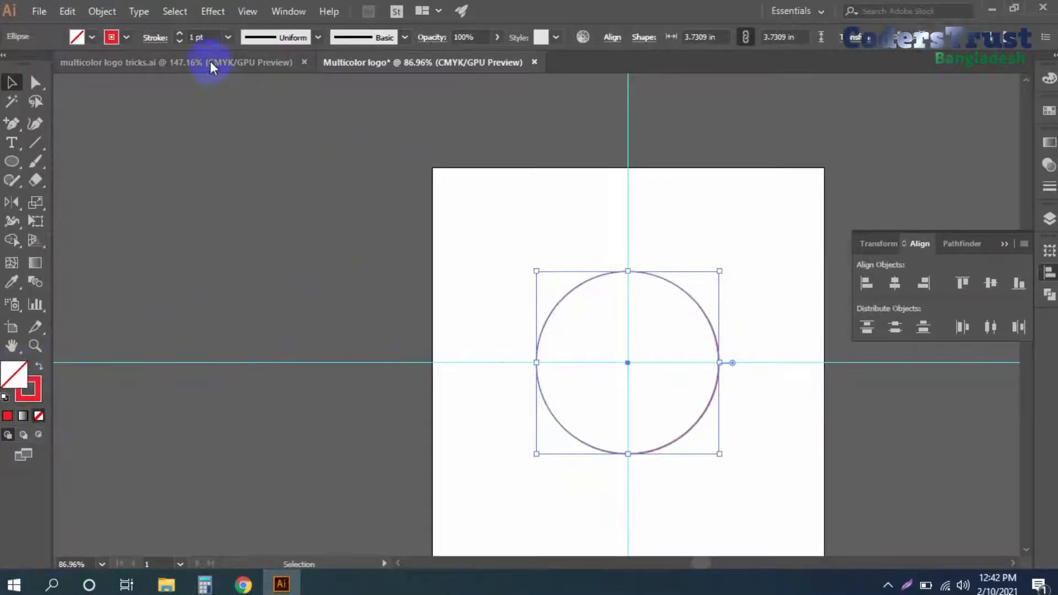
{"action": "left_click", "coordinate": [191, 37]}
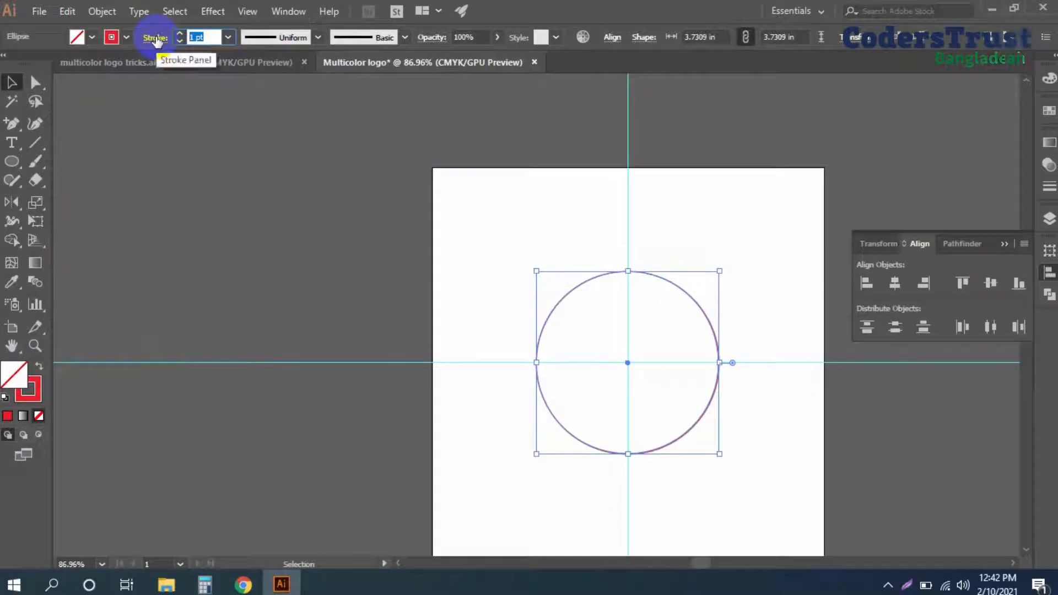
{"action": "key", "text": "Return"}
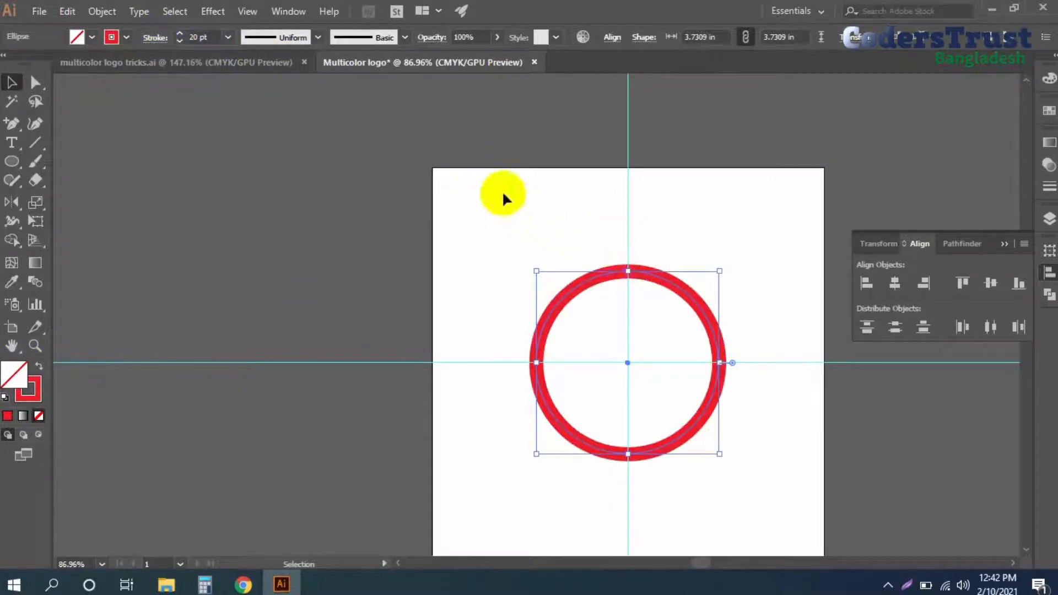
Step: Expand the ring's fill and stroke into a filled shape
{"action": "left_click", "coordinate": [113, 15]}
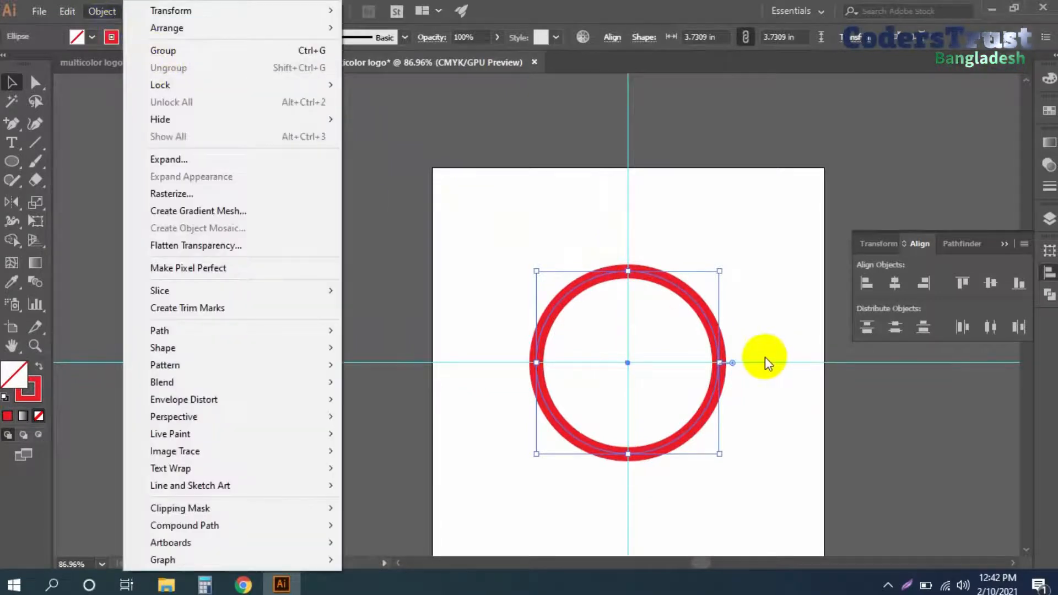
{"action": "left_click", "coordinate": [178, 161]}
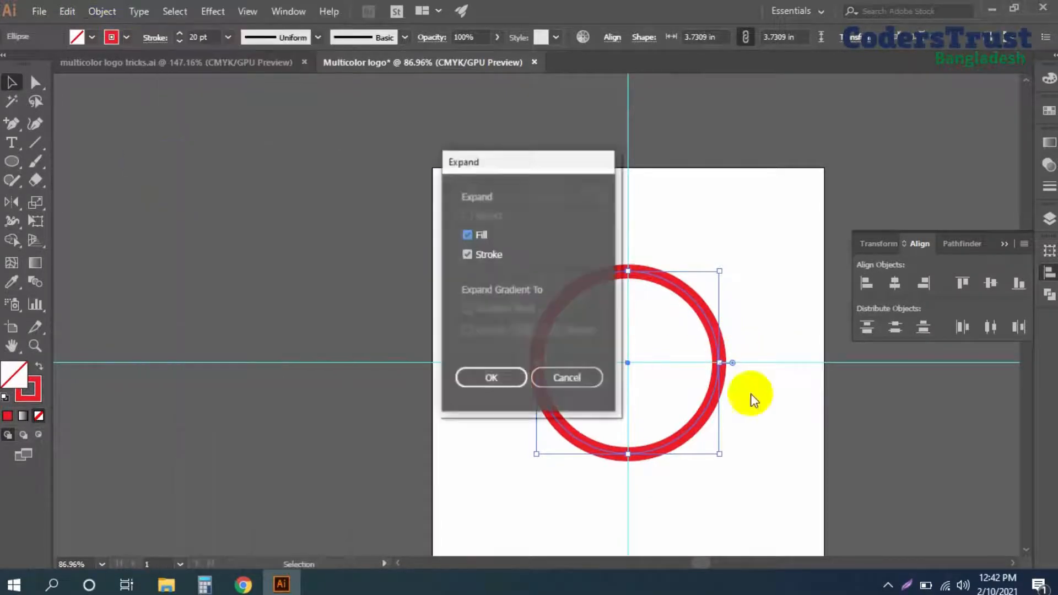
{"action": "left_click", "coordinate": [503, 385]}
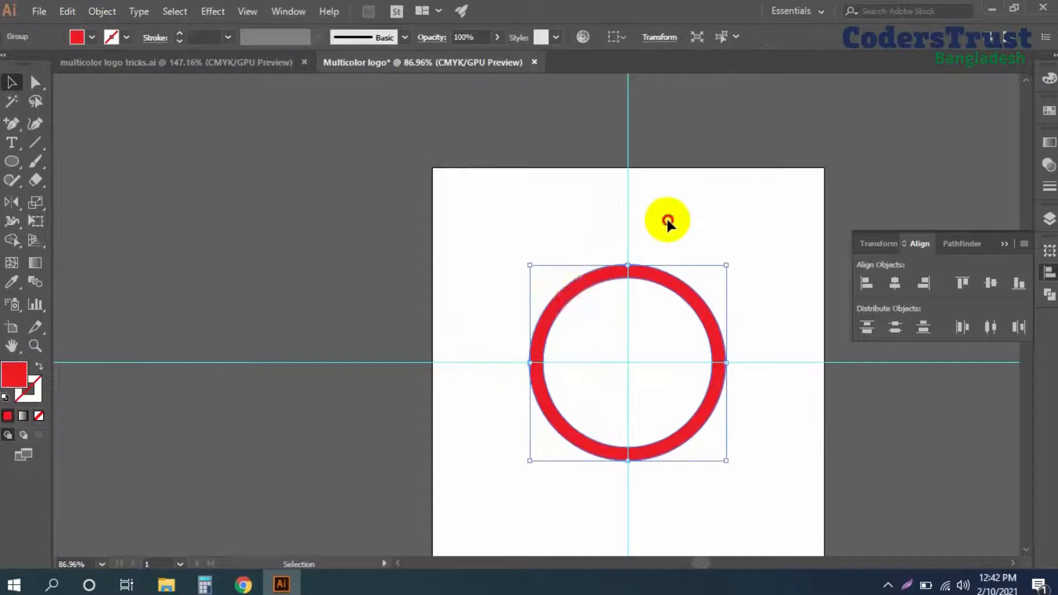
Step: Move the ring right until its left edge touches the vertical guide, and place a copy on the guide's other side
{"action": "left_click", "coordinate": [668, 221]}
{"action": "left_click_drag", "start_coordinate": [674, 271], "coordinate": [578, 232]}
{"action": "left_click", "coordinate": [579, 240]}
{"action": "left_click_drag", "start_coordinate": [708, 283], "coordinate": [657, 282]}
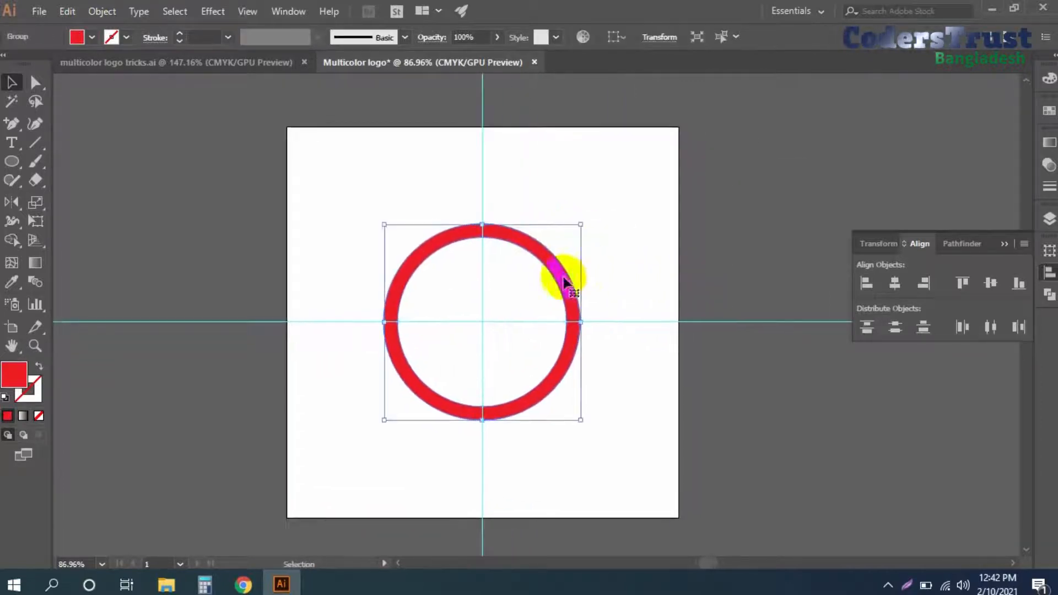
{"action": "left_click_drag", "start_coordinate": [538, 248], "coordinate": [636, 259]}
{"action": "left_click", "coordinate": [746, 264]}
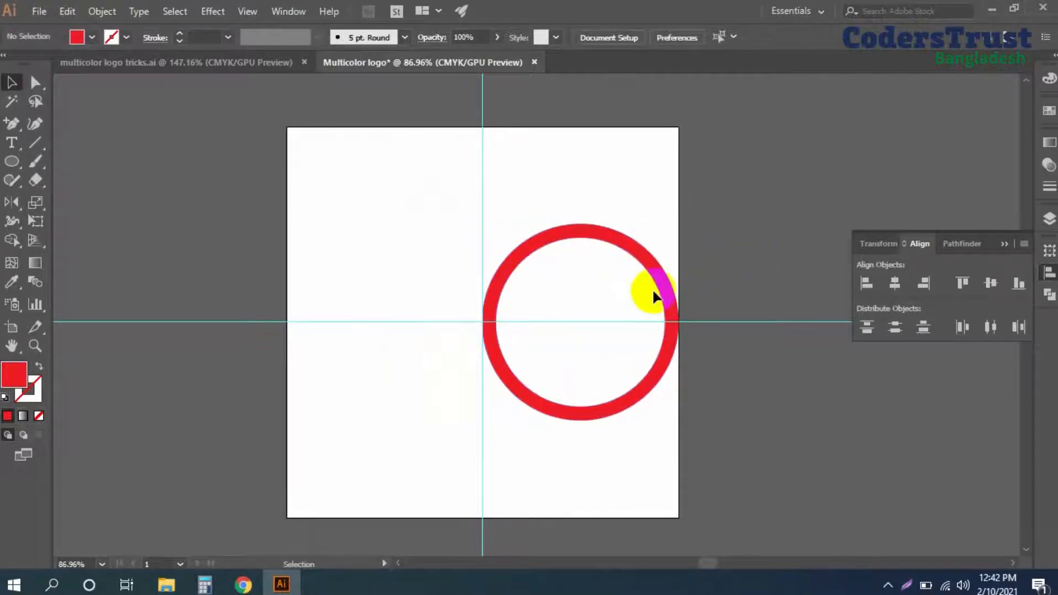
{"action": "left_click_drag", "start_coordinate": [665, 297], "coordinate": [465, 284]}
{"action": "left_click", "coordinate": [584, 309]}
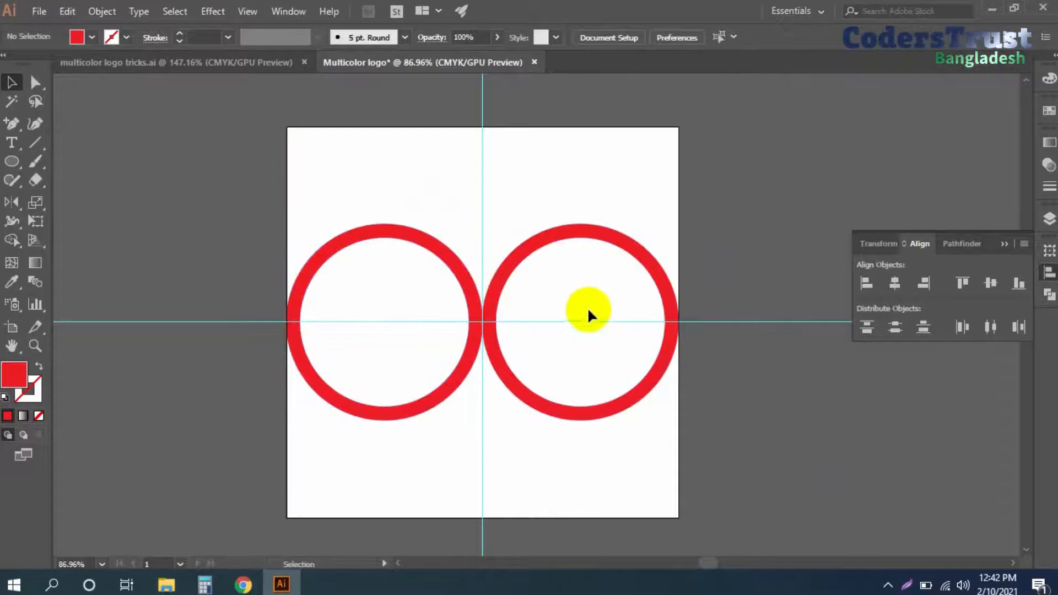
Step: Add copies of both rings above and below the guide intersection to form a four-ring overlapping flower
{"action": "left_click_drag", "start_coordinate": [652, 259], "coordinate": [521, 335]}
{"action": "left_click", "coordinate": [586, 157]}
{"action": "left_click", "coordinate": [606, 334]}
{"action": "key", "text": "ctrl+0"}
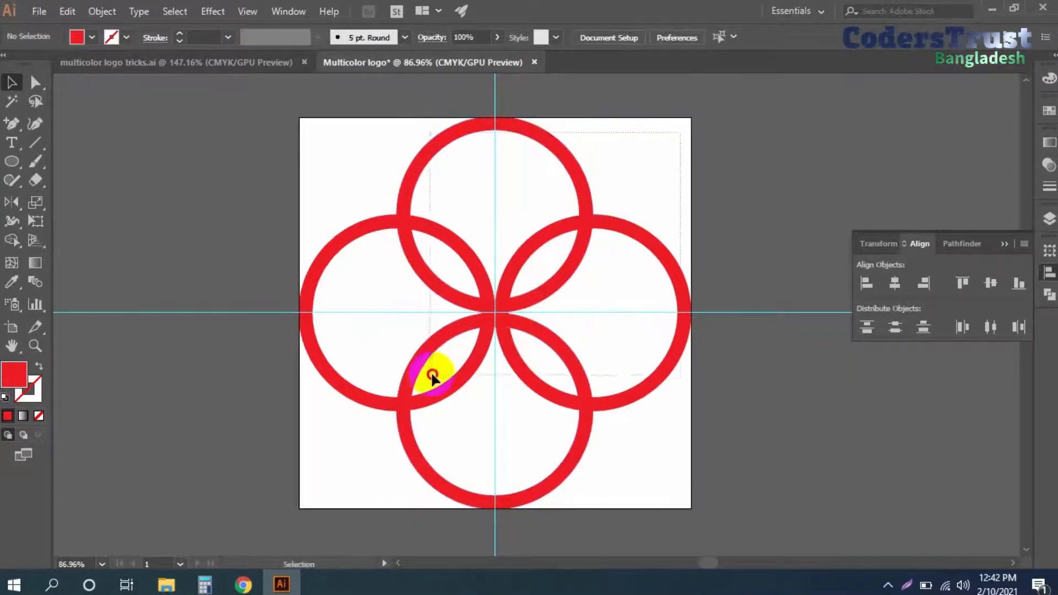
{"action": "left_click_drag", "start_coordinate": [432, 375], "coordinate": [425, 380]}
{"action": "left_click_drag", "start_coordinate": [513, 306], "coordinate": [557, 388]}
{"action": "left_click_drag", "start_coordinate": [669, 353], "coordinate": [621, 336]}
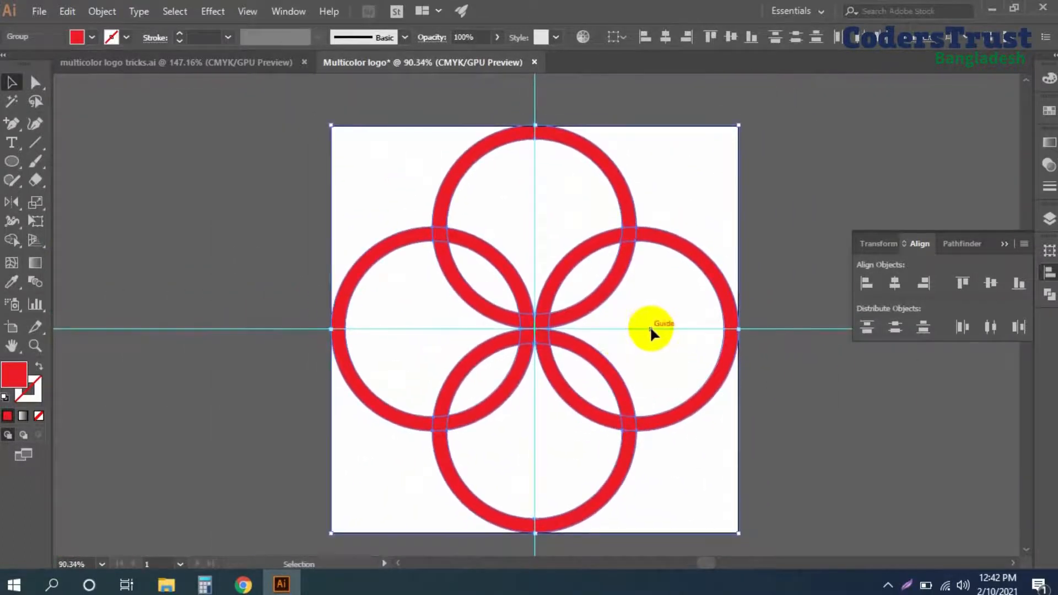
{"action": "left_click", "coordinate": [650, 329]}
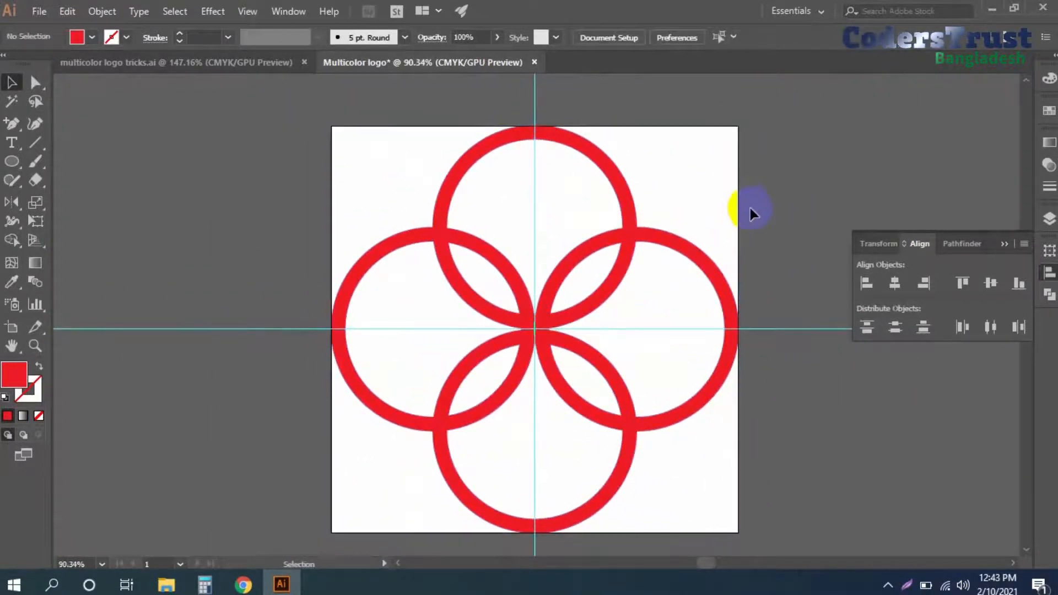
Step: Hide the guides around the four-ring design
{"action": "right_click", "coordinate": [770, 204]}
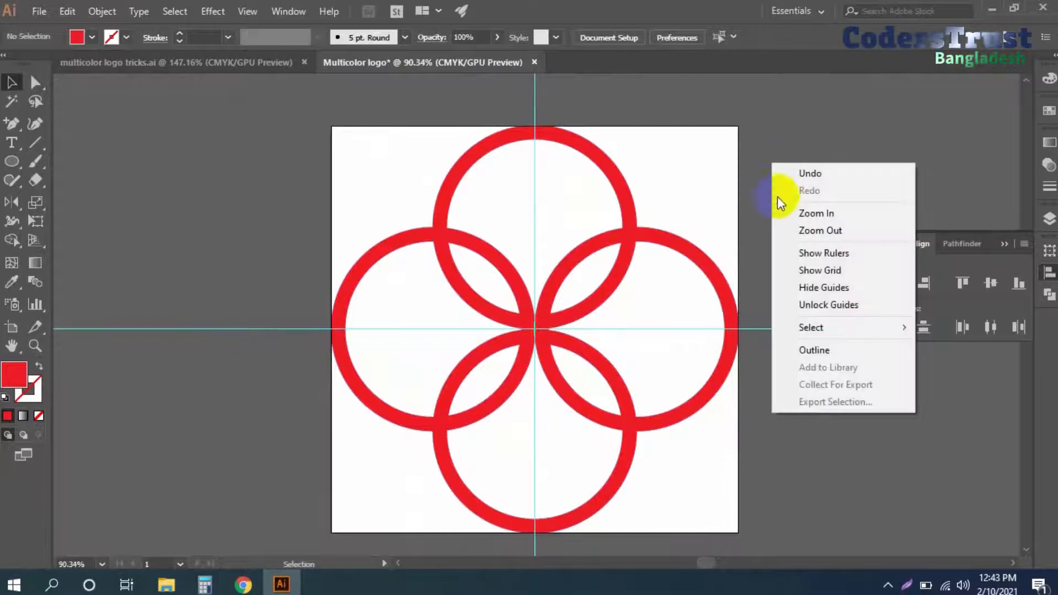
{"action": "left_click", "coordinate": [818, 288]}
{"action": "left_click_drag", "start_coordinate": [712, 294], "coordinate": [736, 300]}
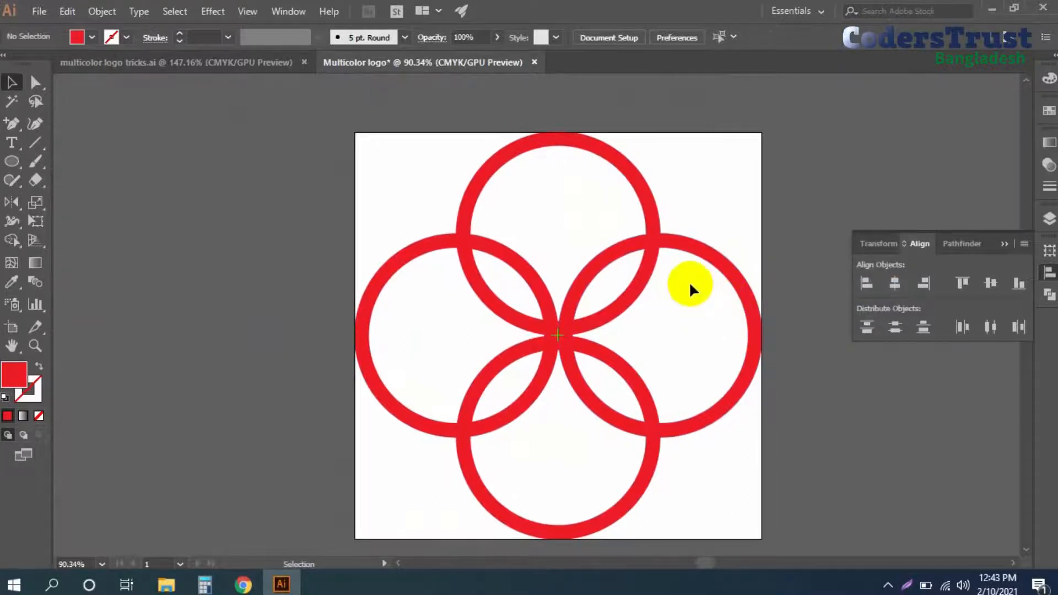
Step: Turn off the center mark of Artboard 1
{"action": "left_click_drag", "start_coordinate": [579, 332], "coordinate": [556, 250]}
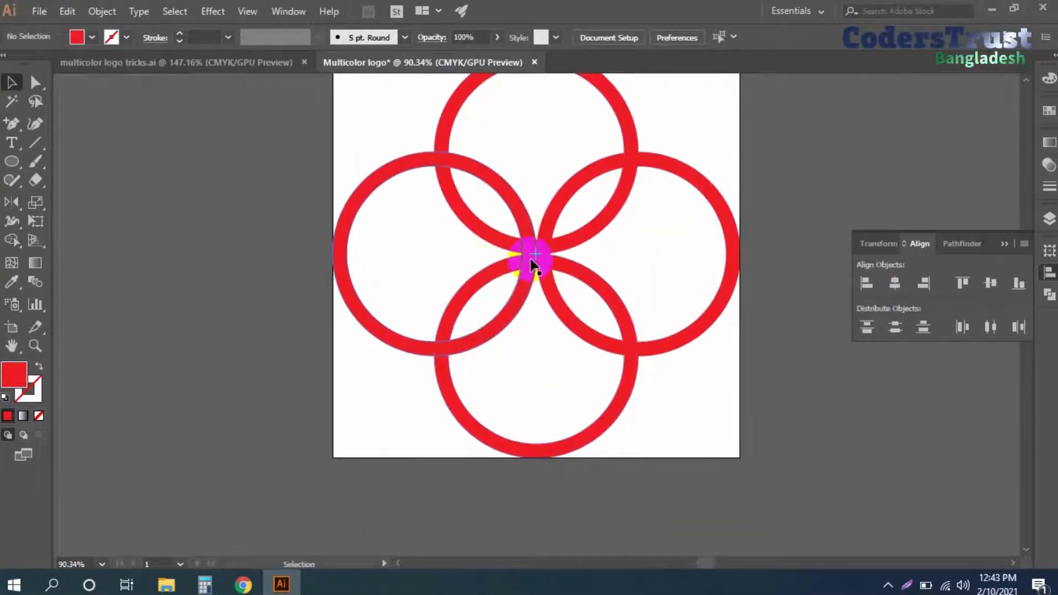
{"action": "left_click", "coordinate": [17, 330]}
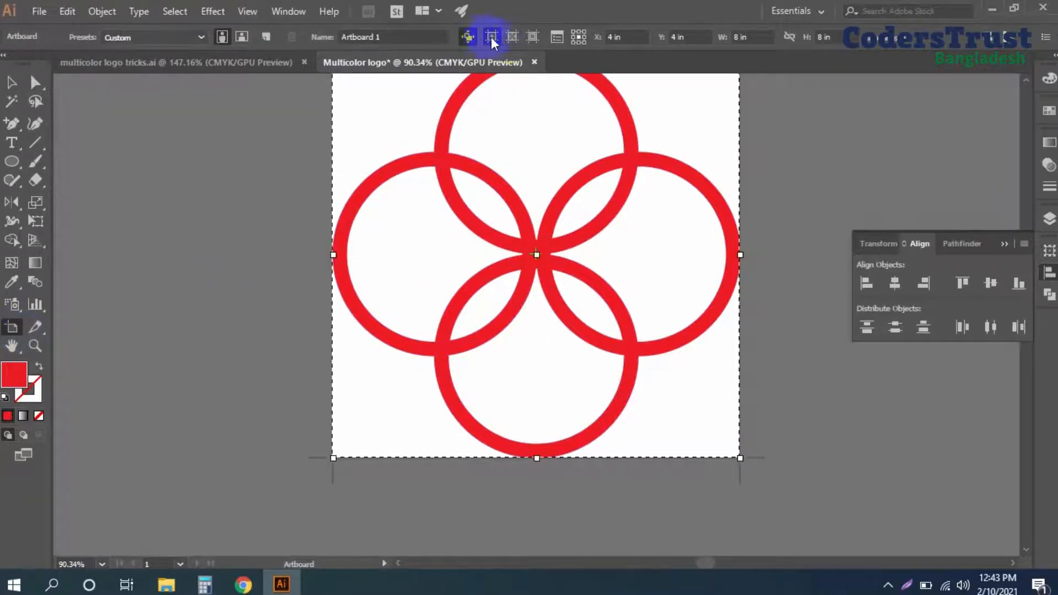
{"action": "left_click", "coordinate": [13, 83]}
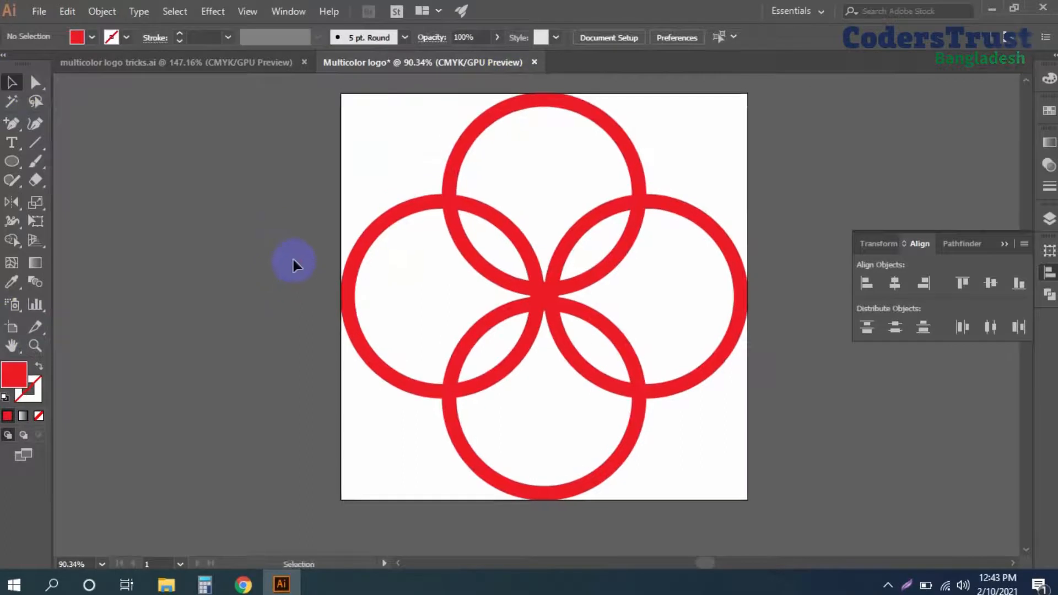
Step: Select all four rings and use Shape Builder to split off each ring's outer arc from the overlapping petals
{"action": "left_click", "coordinate": [448, 402]}
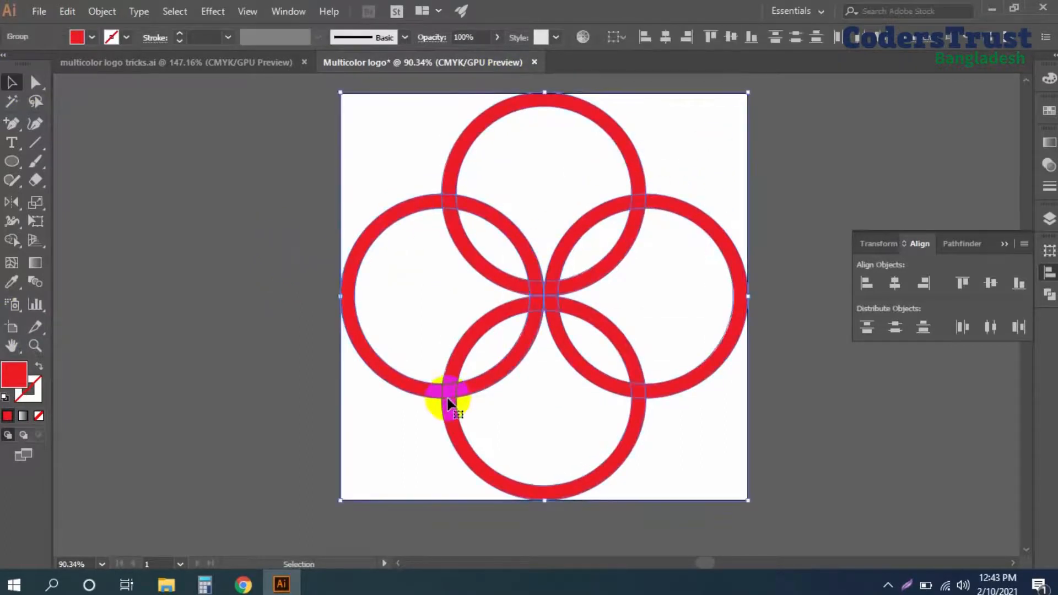
{"action": "left_click_drag", "start_coordinate": [449, 402], "coordinate": [511, 377]}
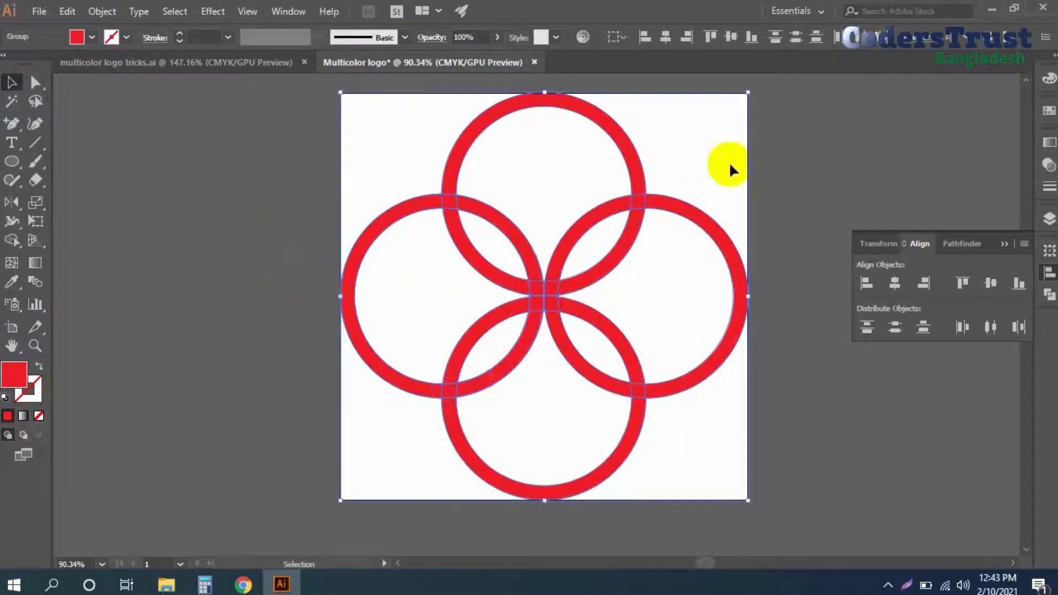
{"action": "left_click", "coordinate": [17, 241]}
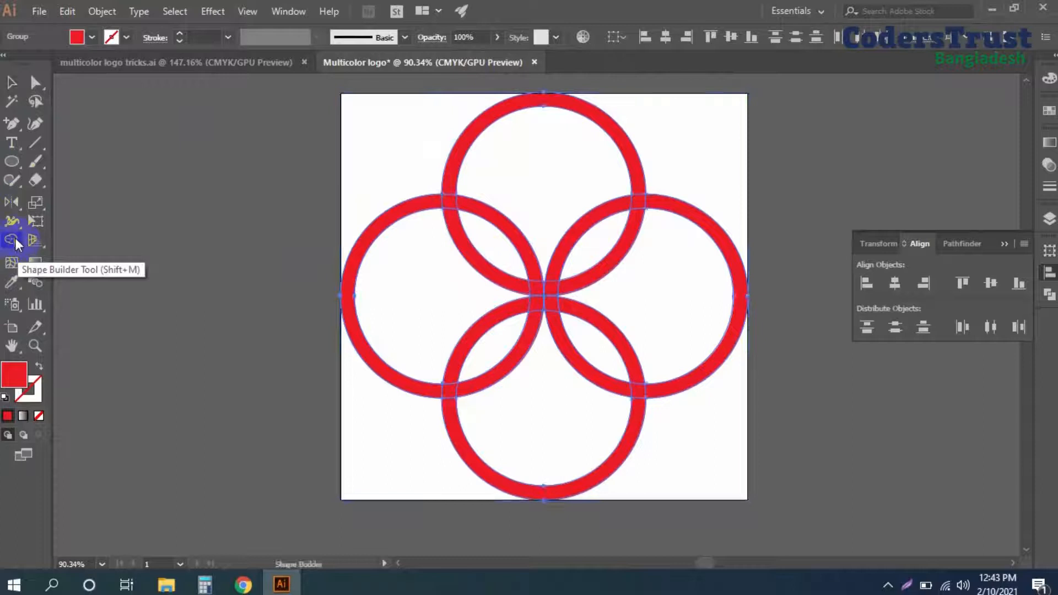
{"action": "left_click_drag", "start_coordinate": [15, 237], "coordinate": [70, 243]}
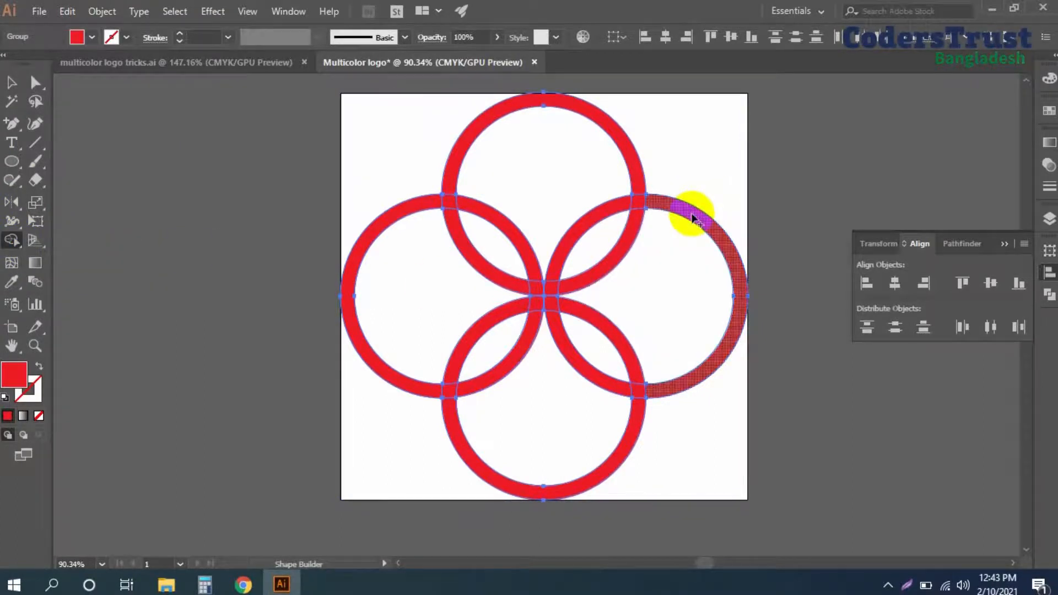
{"action": "left_click_drag", "start_coordinate": [620, 149], "coordinate": [653, 192]}
{"action": "left_click", "coordinate": [638, 165]}
{"action": "left_click", "coordinate": [431, 258]}
{"action": "left_click_drag", "start_coordinate": [436, 311], "coordinate": [406, 181]}
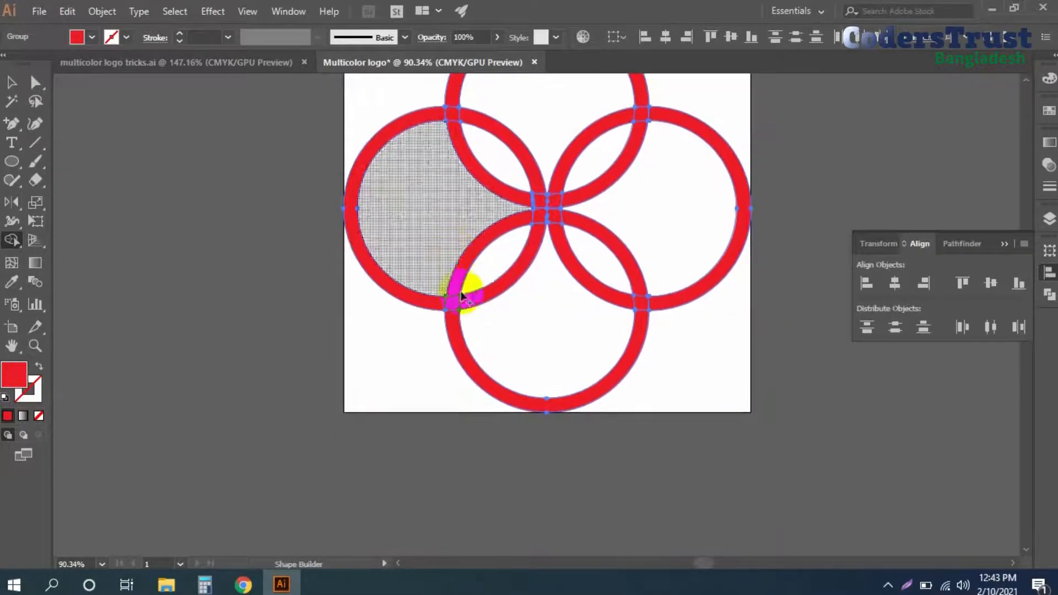
{"action": "left_click", "coordinate": [477, 379]}
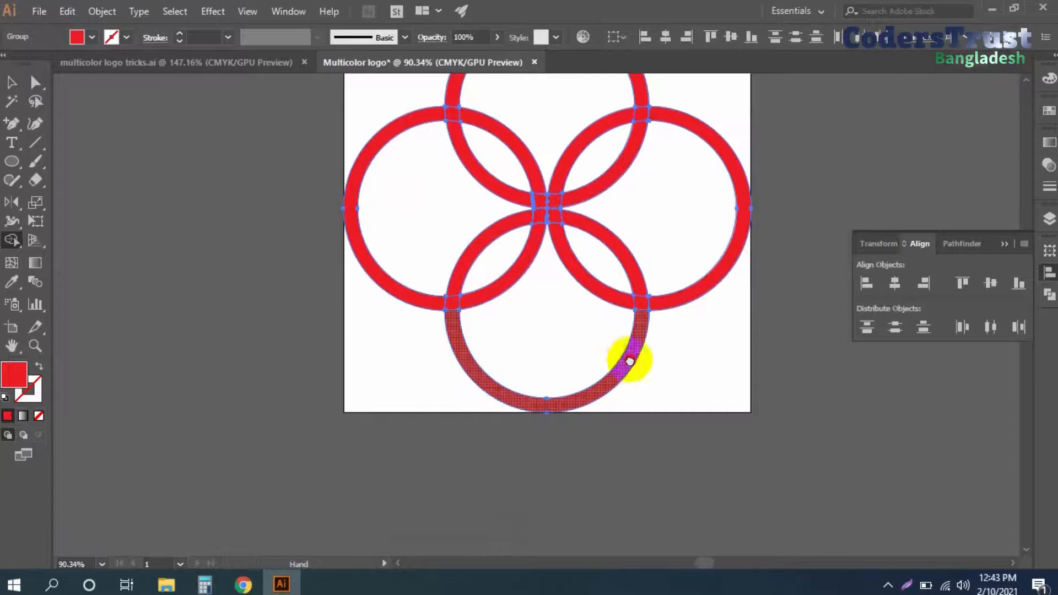
{"action": "left_click_drag", "start_coordinate": [629, 358], "coordinate": [637, 404]}
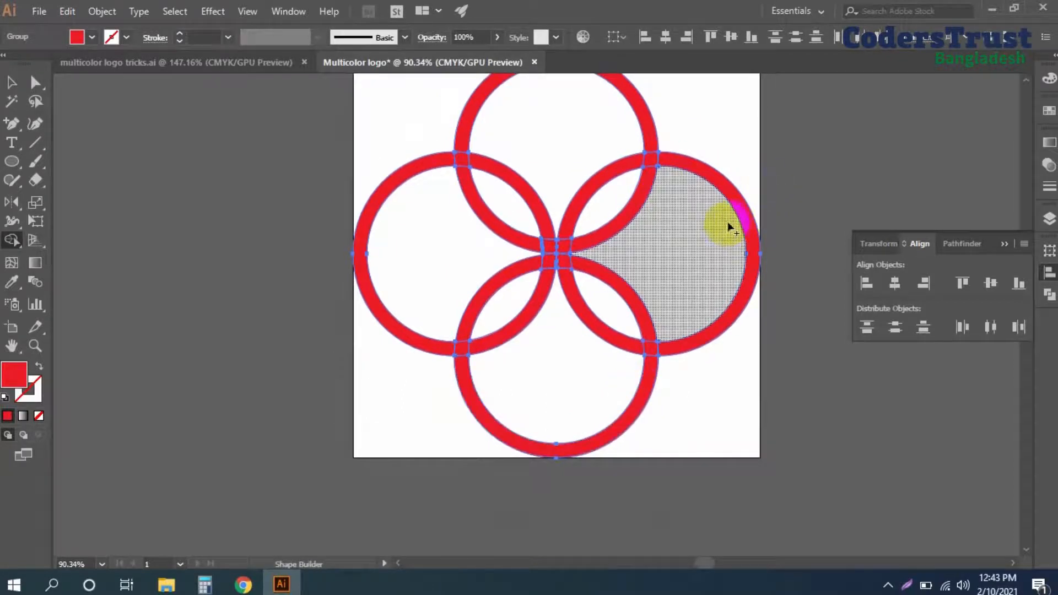
Step: Leave Shape Builder and ungroup the left and upper rings
{"action": "left_click", "coordinate": [21, 85]}
{"action": "left_click", "coordinate": [260, 196]}
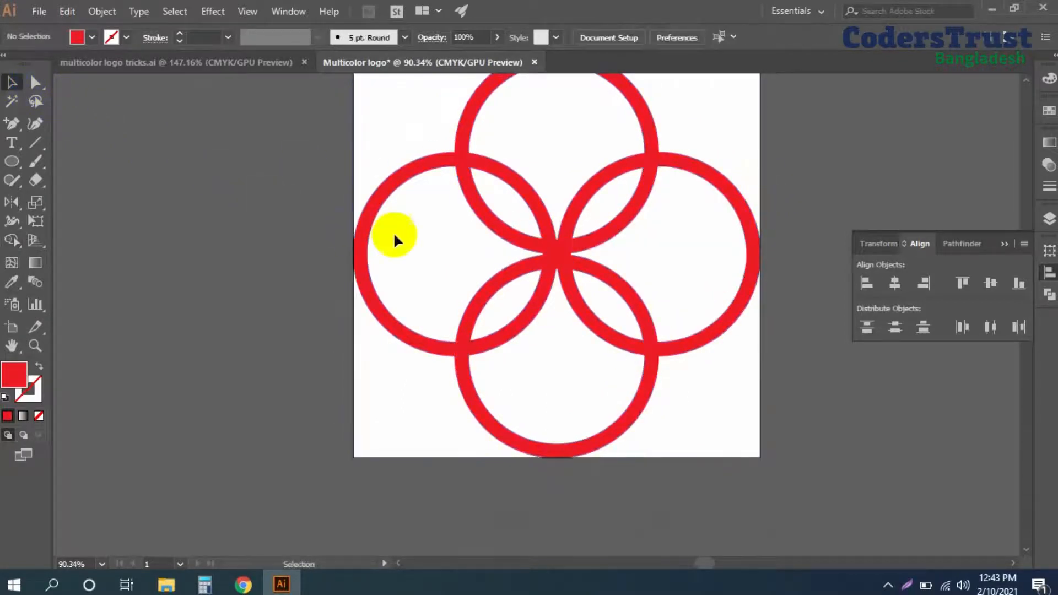
{"action": "left_click", "coordinate": [414, 175]}
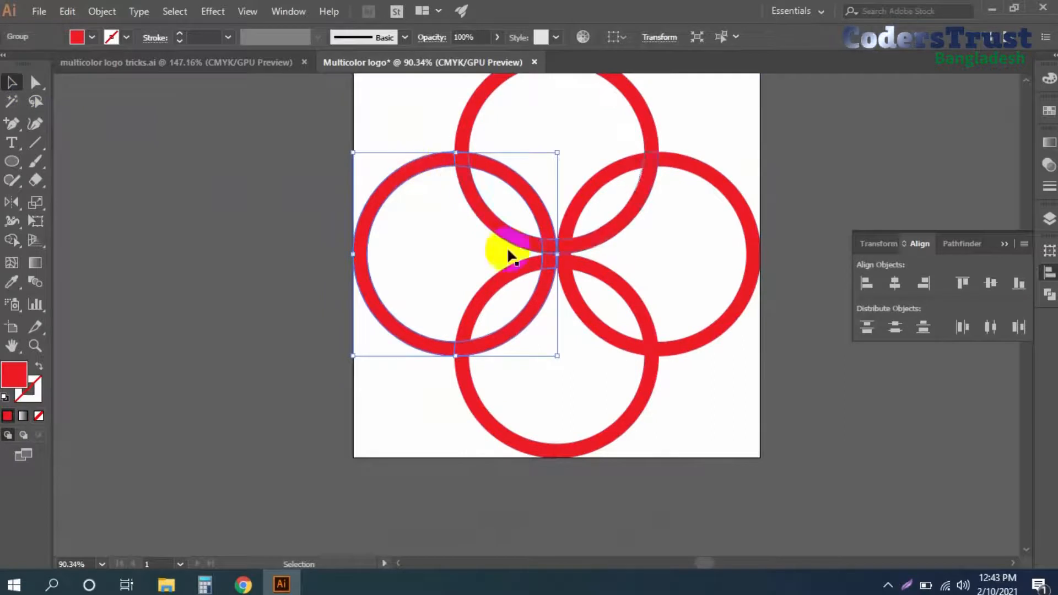
{"action": "right_click", "coordinate": [433, 170]}
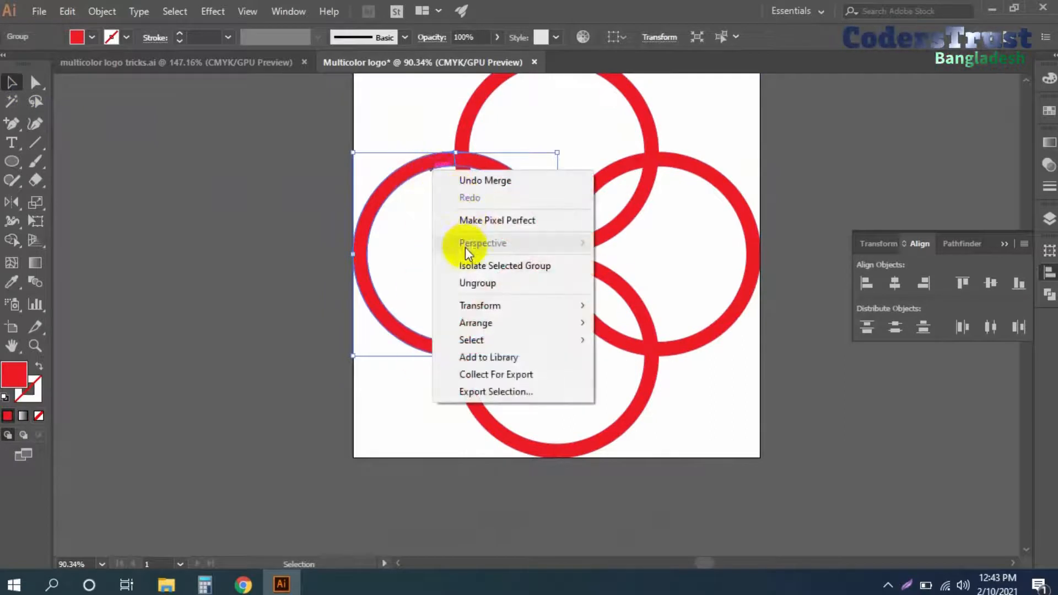
{"action": "left_click", "coordinate": [474, 288]}
{"action": "left_click", "coordinate": [276, 239]}
{"action": "right_click", "coordinate": [466, 133]}
{"action": "left_click", "coordinate": [525, 244]}
Step: Ungroup the right and lower rings
{"action": "right_click", "coordinate": [711, 178]}
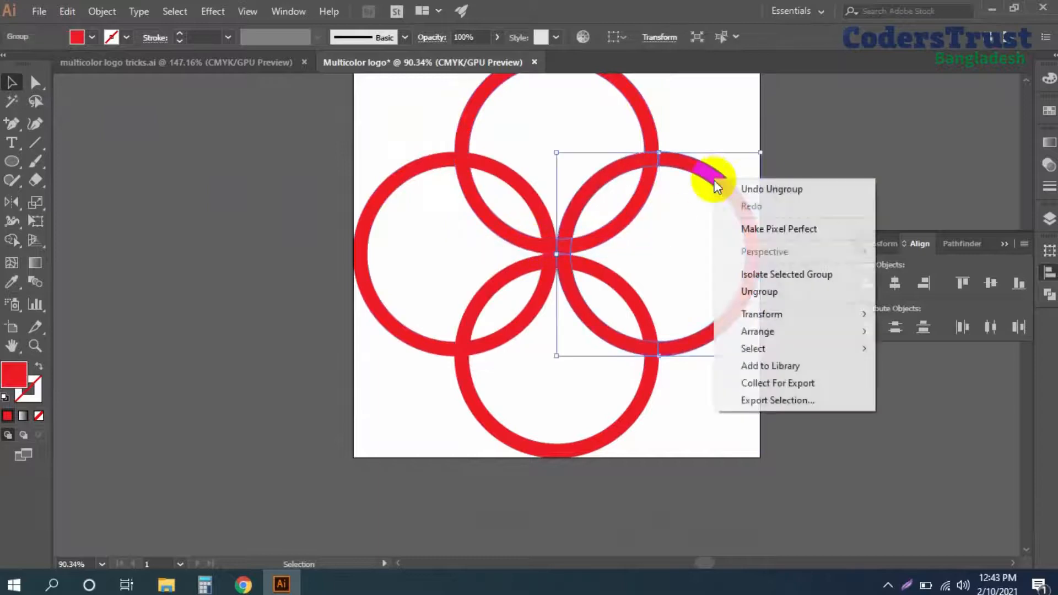
{"action": "left_click", "coordinate": [769, 296]}
{"action": "left_click", "coordinate": [767, 424]}
{"action": "right_click", "coordinate": [650, 401]}
{"action": "left_click", "coordinate": [693, 279]}
Step: Delete the outer arc of each of the four rings, leaving only the four-petal shape
{"action": "left_click", "coordinate": [738, 290]}
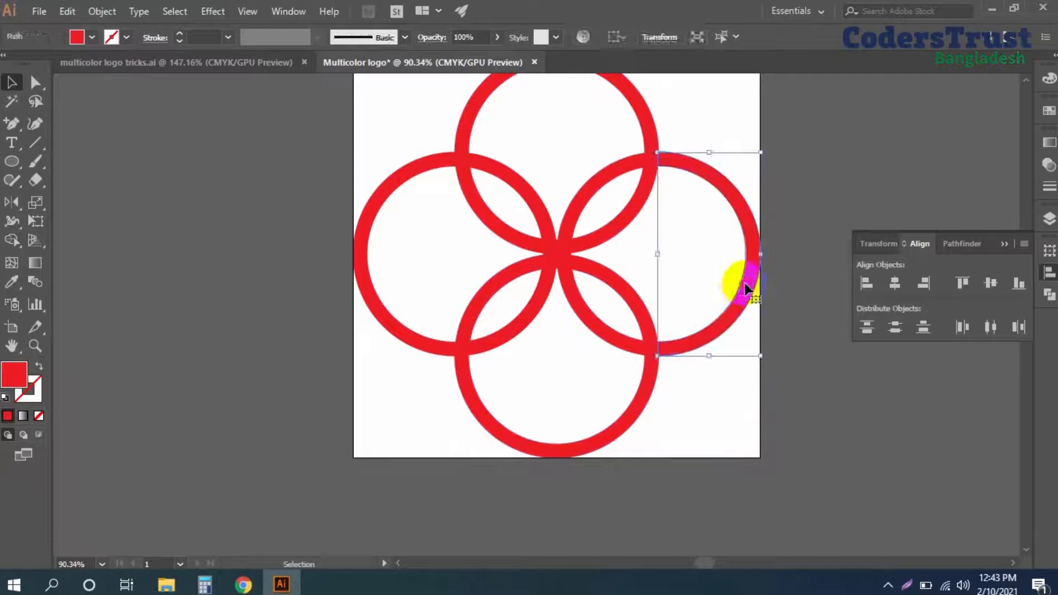
{"action": "key", "text": "Delete"}
{"action": "left_click", "coordinate": [632, 416]}
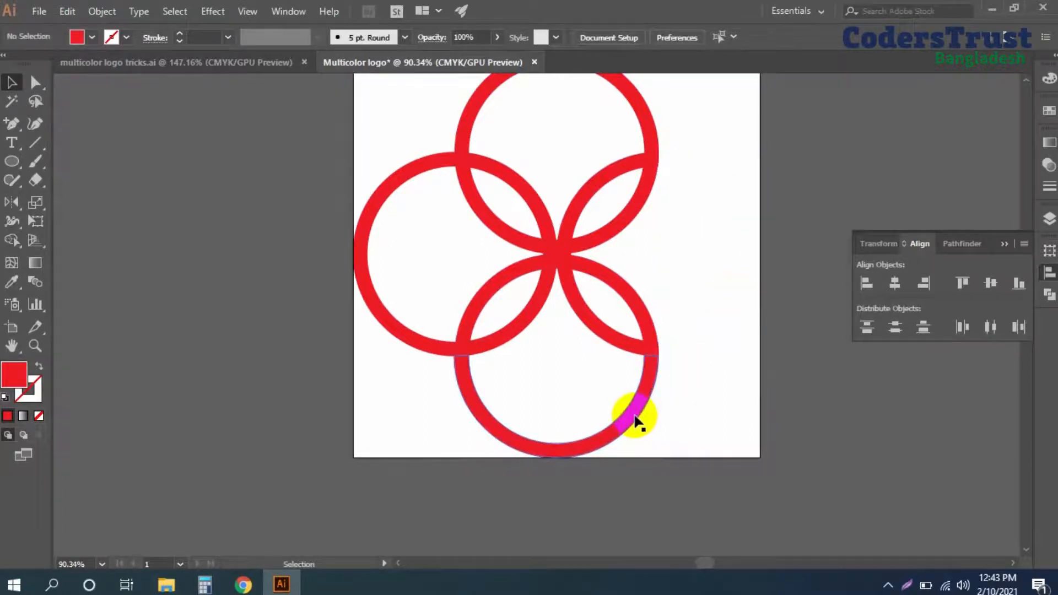
{"action": "key", "text": "Delete"}
{"action": "left_click", "coordinate": [417, 351]}
{"action": "key", "text": "Delete"}
{"action": "scroll", "coordinate": [523, 204], "scroll_direction": "up", "scroll_amount": 2}
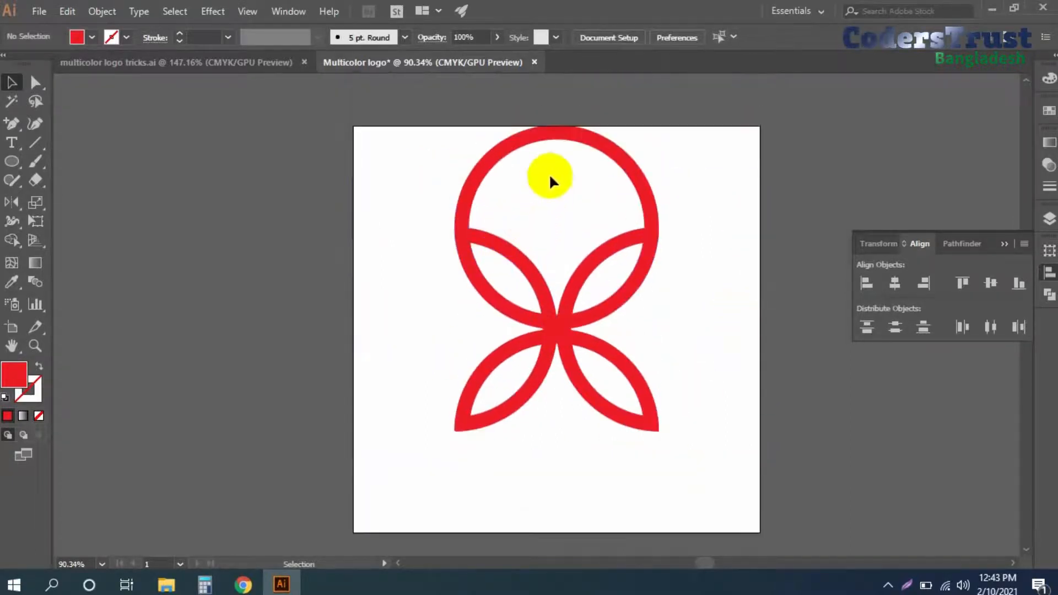
{"action": "left_click", "coordinate": [545, 136]}
{"action": "key", "text": "Delete"}
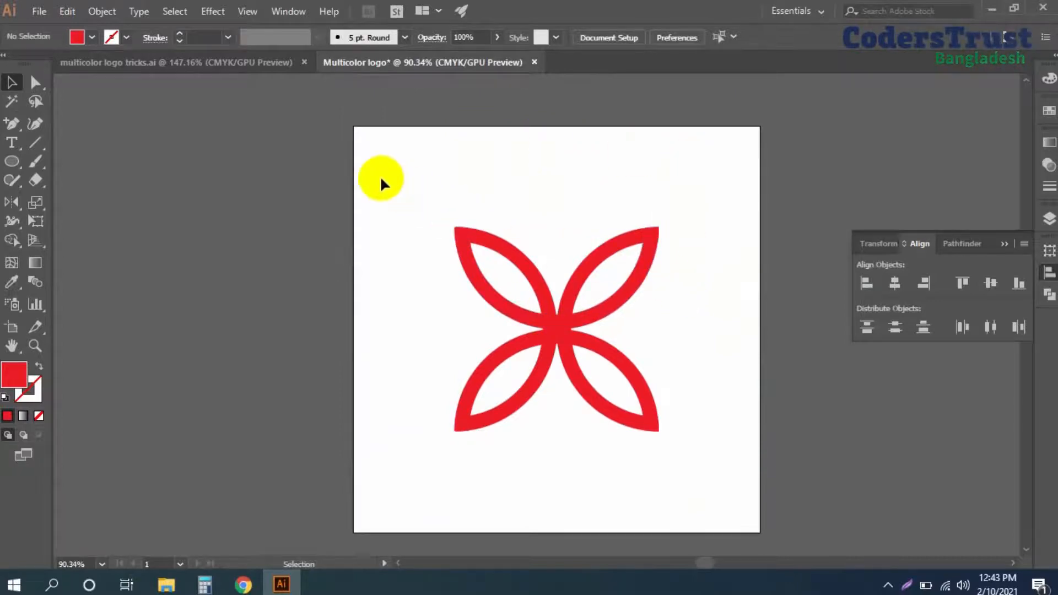
Step: Select the four-petal shape and use Shape Builder to separate the overlap squares at the petal tips and center
{"action": "left_click_drag", "start_coordinate": [381, 180], "coordinate": [818, 494]}
{"action": "key", "text": "ctrl+space"}
{"action": "left_click_drag", "start_coordinate": [553, 297], "coordinate": [591, 300]}
{"action": "key", "text": "space"}
{"action": "left_click_drag", "start_coordinate": [631, 359], "coordinate": [585, 330]}
{"action": "key", "text": "ctrl+space"}
{"action": "left_click_drag", "start_coordinate": [501, 320], "coordinate": [554, 331]}
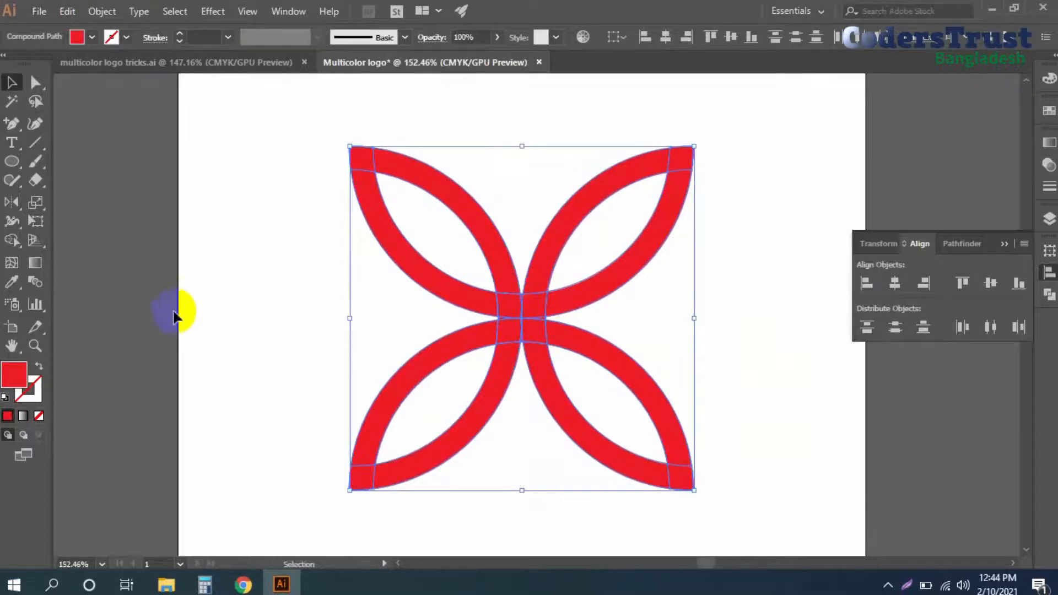
{"action": "left_click", "coordinate": [12, 240]}
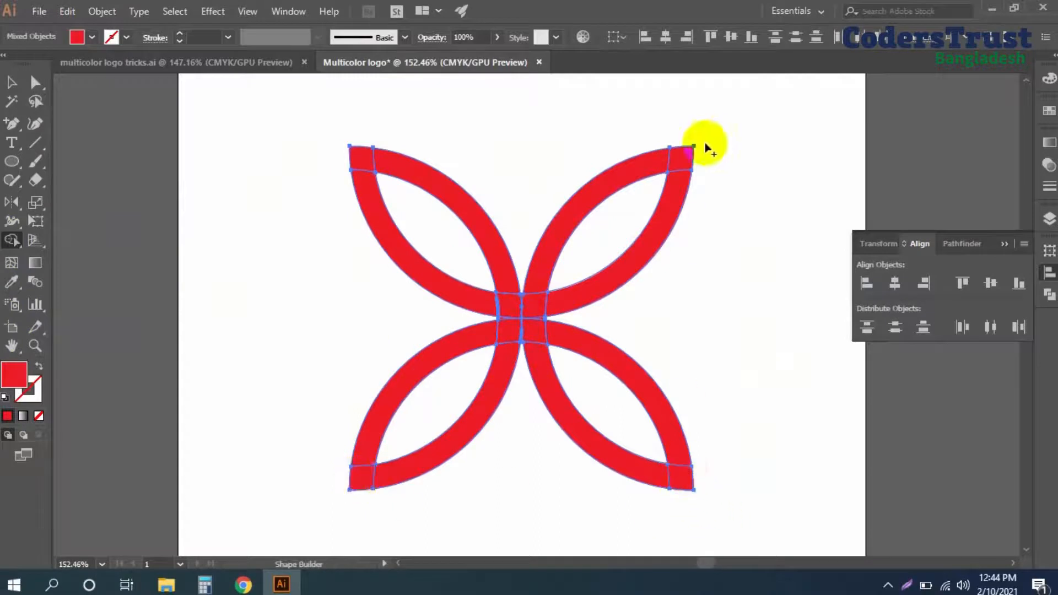
{"action": "scroll", "coordinate": [590, 349], "scroll_direction": "up", "scroll_amount": 2}
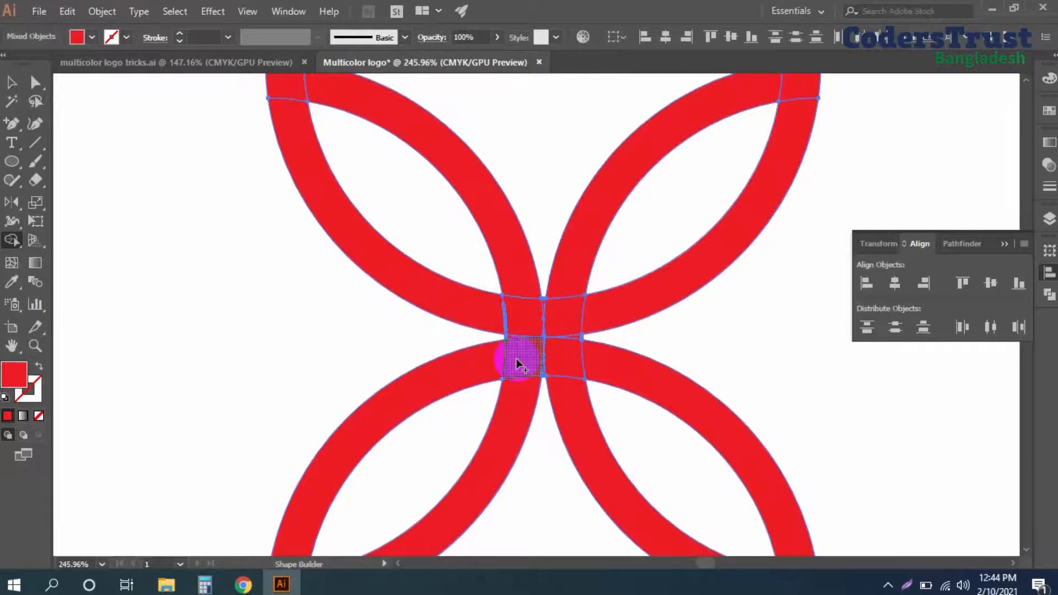
{"action": "scroll", "coordinate": [590, 338], "scroll_direction": "down", "scroll_amount": 2}
{"action": "scroll", "coordinate": [590, 338], "scroll_direction": "down", "scroll_amount": 2}
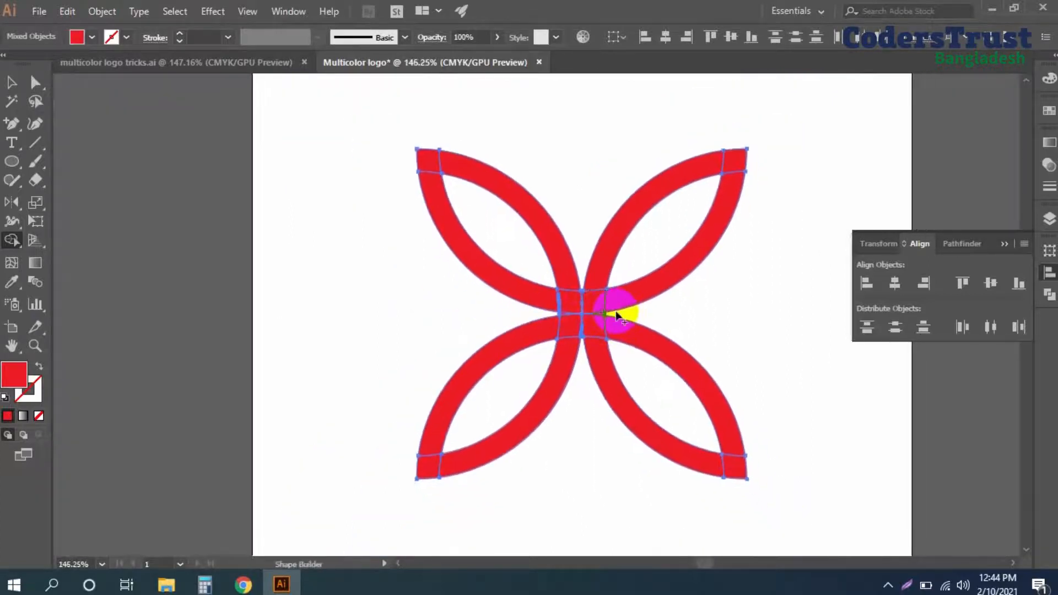
Step: Try moving individual petal pieces to check that they are separate, undoing each move
{"action": "key", "text": "v"}
{"action": "left_click", "coordinate": [729, 323]}
{"action": "left_click", "coordinate": [689, 270]}
{"action": "left_click_drag", "start_coordinate": [631, 189], "coordinate": [644, 123]}
{"action": "key", "text": "ctrl+z"}
{"action": "left_click_drag", "start_coordinate": [548, 248], "coordinate": [402, 200]}
{"action": "key", "text": "ctrl+z"}
{"action": "left_click", "coordinate": [766, 320]}
{"action": "scroll", "coordinate": [717, 314], "scroll_direction": "down", "scroll_amount": 2}
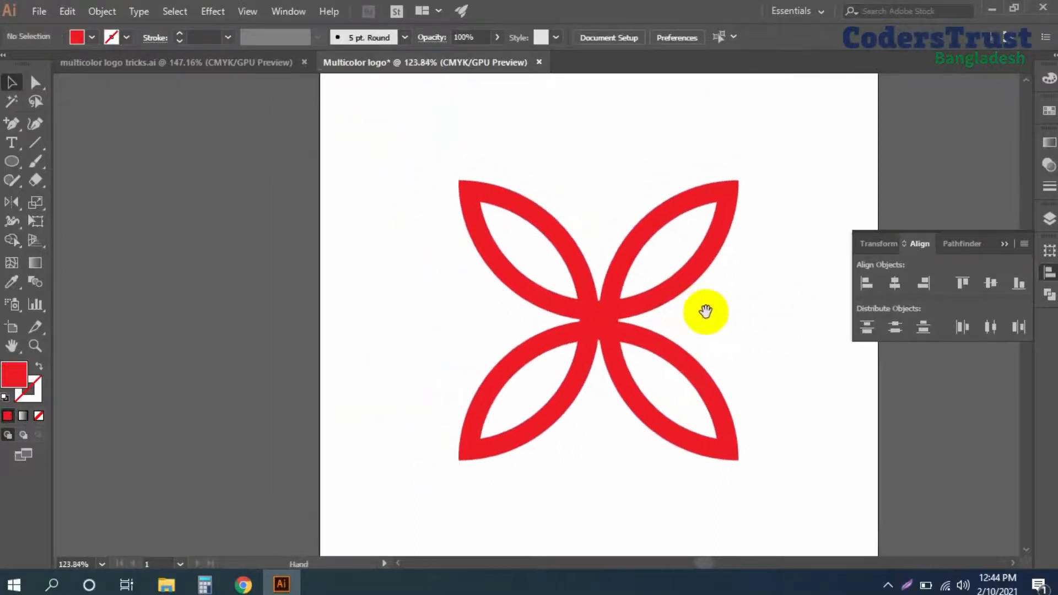
{"action": "left_click_drag", "start_coordinate": [769, 191], "coordinate": [475, 515]}
{"action": "left_click_drag", "start_coordinate": [589, 330], "coordinate": [643, 330]}
{"action": "key", "text": "ctrl+z"}
{"action": "left_click", "coordinate": [369, 256]}
Step: Copy the four color swatches from multicolor logo tricks.ai into the Multicolor logo document, placed left of the petals
{"action": "left_click_drag", "start_coordinate": [12, 161], "coordinate": [49, 160]}
{"action": "key", "text": "v"}
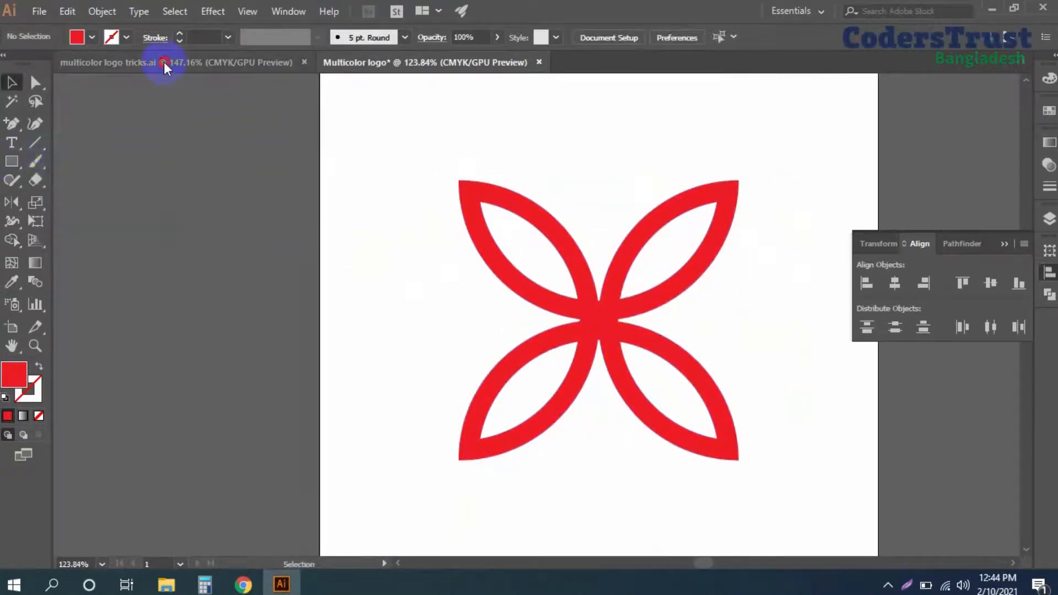
{"action": "left_click", "coordinate": [164, 61]}
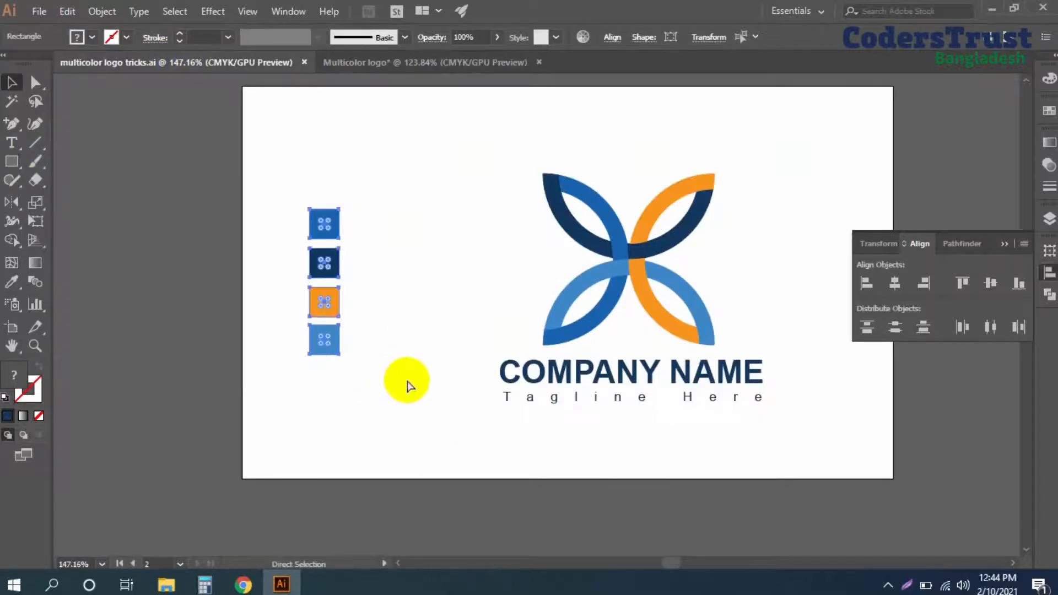
{"action": "left_click", "coordinate": [399, 62]}
{"action": "left_click_drag", "start_coordinate": [515, 264], "coordinate": [355, 264]}
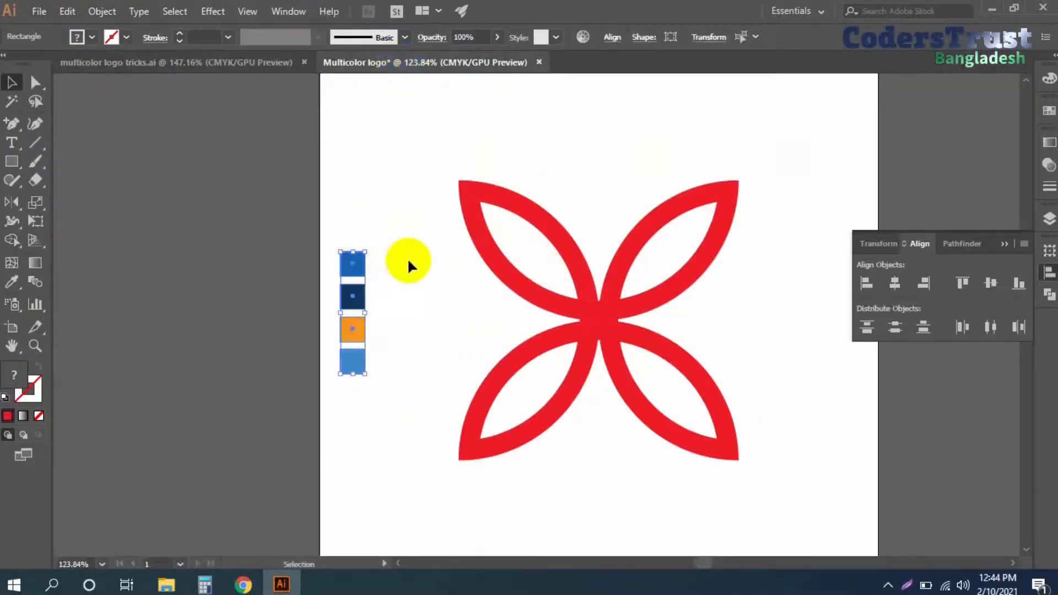
{"action": "left_click", "coordinate": [408, 257]}
{"action": "scroll", "coordinate": [398, 284], "scroll_direction": "right", "scroll_amount": 1}
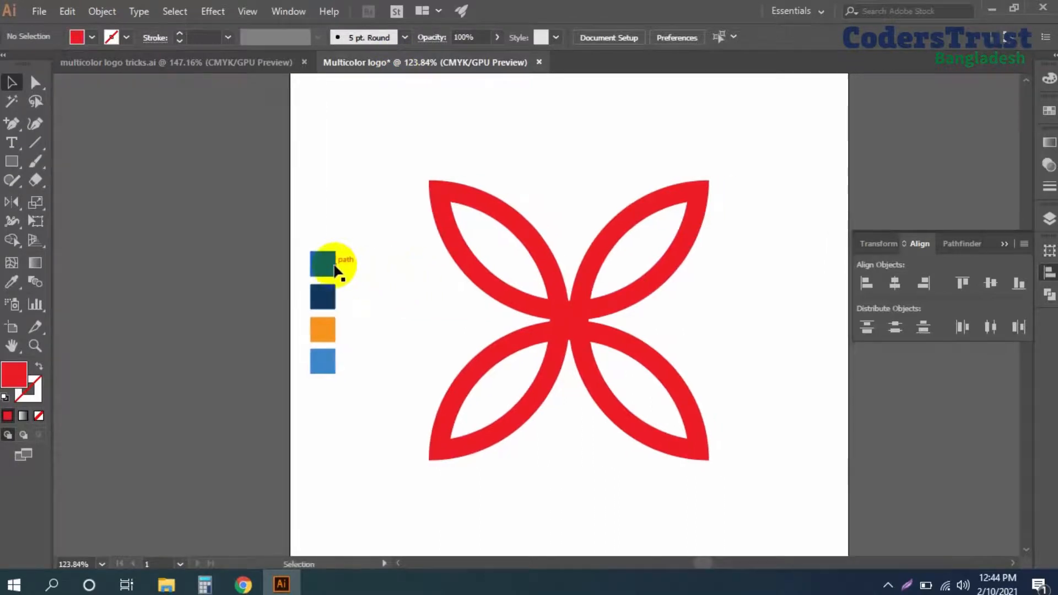
Step: Fill the lower arcs of the upper petals with the medium blue swatch and the right-hand arcs of the left petals with navy
{"action": "left_click", "coordinate": [447, 219]}
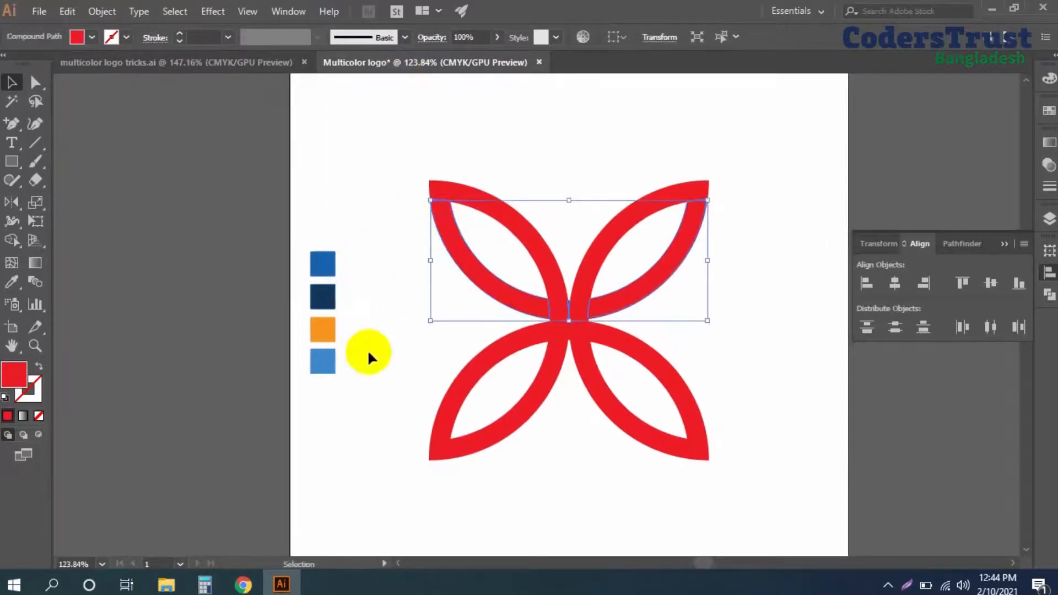
{"action": "left_click", "coordinate": [11, 285]}
{"action": "left_click", "coordinate": [324, 259]}
{"action": "key", "text": "v"}
{"action": "left_click", "coordinate": [488, 230]}
{"action": "left_click", "coordinate": [494, 208]}
{"action": "key", "text": "i"}
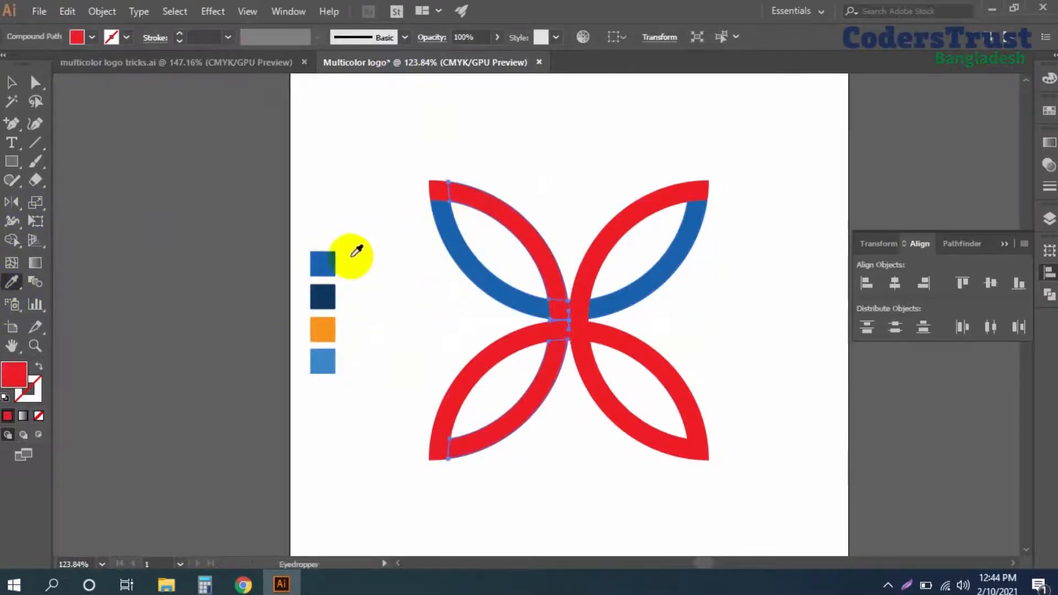
{"action": "left_click", "coordinate": [323, 294]}
{"action": "key", "text": "v"}
{"action": "left_click", "coordinate": [402, 324]}
Step: Fill the upper arcs of the lower petals with orange and the left-hand arcs of the right petals with light blue
{"action": "left_click", "coordinate": [492, 351]}
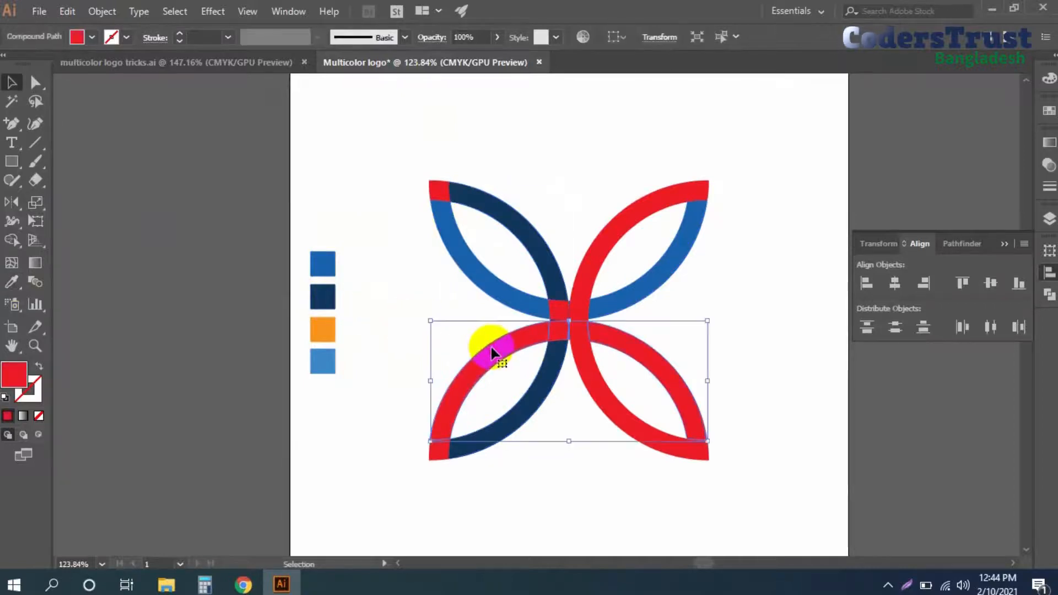
{"action": "key", "text": "i"}
{"action": "left_click", "coordinate": [330, 328]}
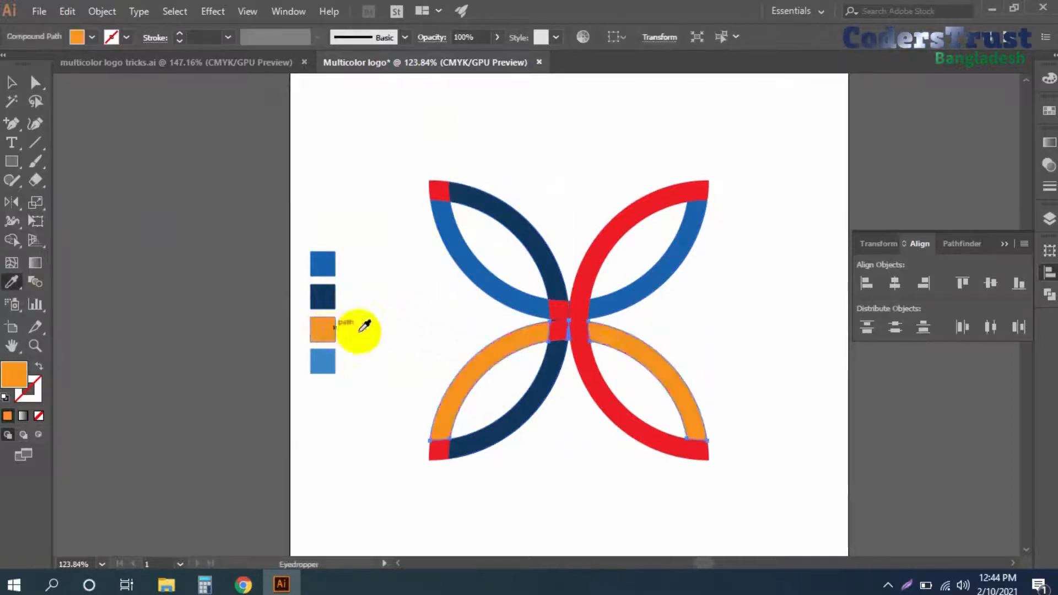
{"action": "left_click", "coordinate": [590, 366]}
{"action": "key", "text": "i"}
{"action": "left_click", "coordinate": [335, 352]}
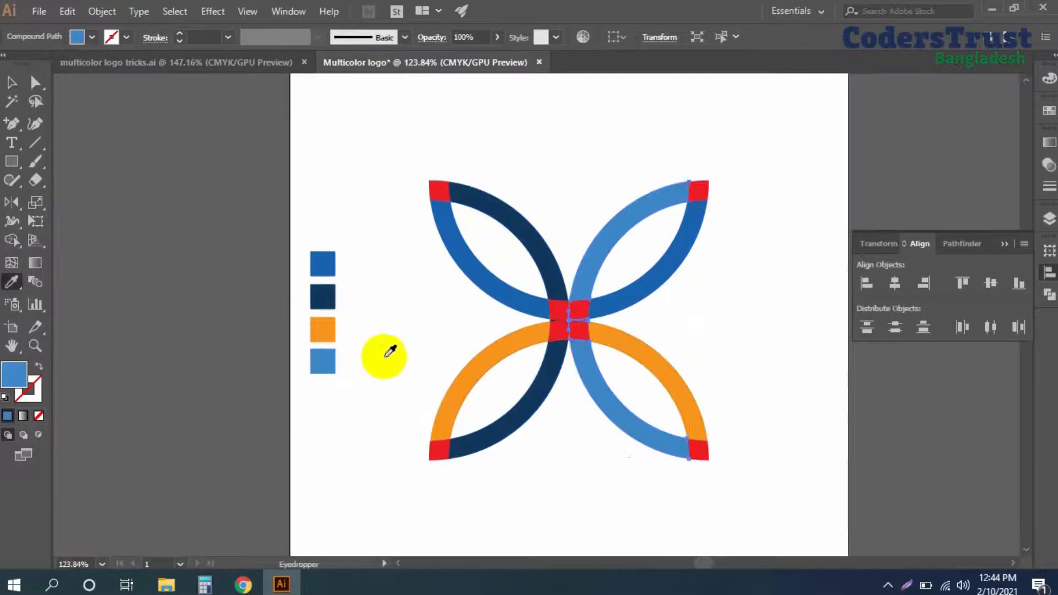
{"action": "key", "text": "v"}
{"action": "left_click", "coordinate": [434, 347]}
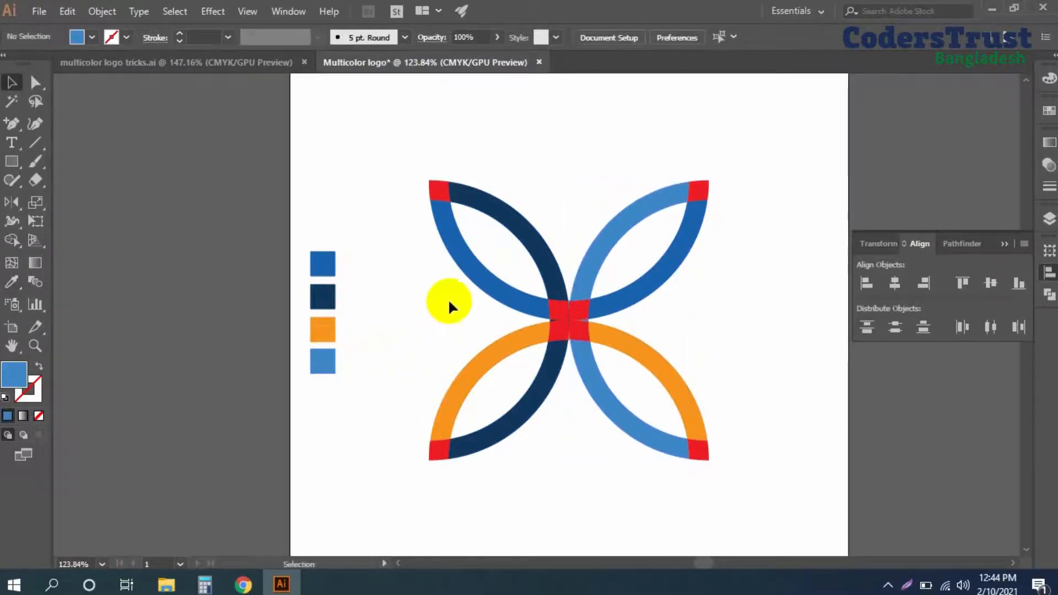
{"action": "left_click_drag", "start_coordinate": [412, 195], "coordinate": [528, 257]}
{"action": "left_click_drag", "start_coordinate": [679, 374], "coordinate": [561, 294]}
{"action": "left_click_drag", "start_coordinate": [561, 294], "coordinate": [481, 316]}
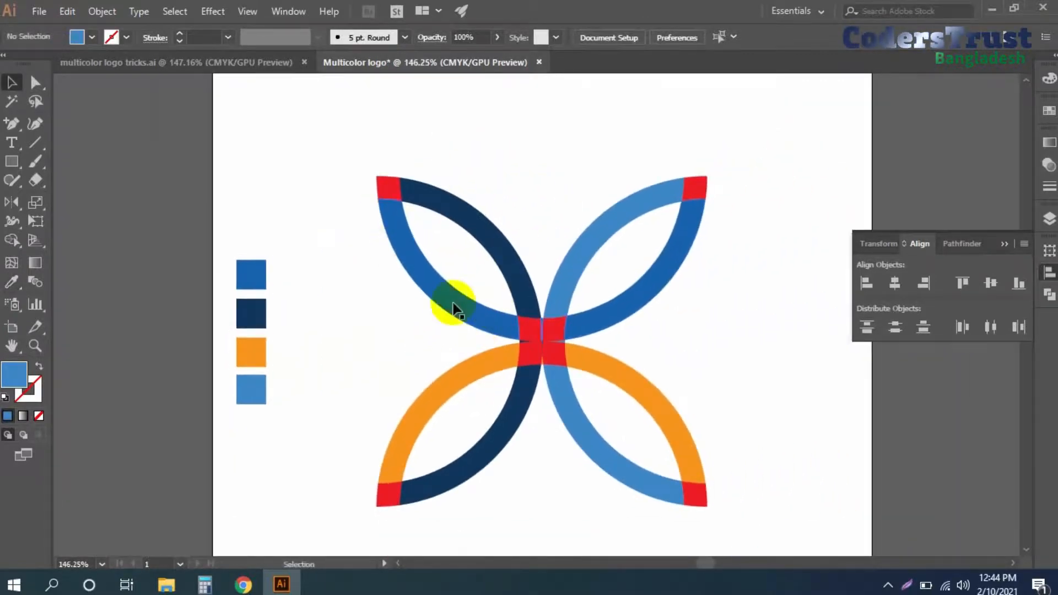
{"action": "left_click_drag", "start_coordinate": [589, 331], "coordinate": [534, 310]}
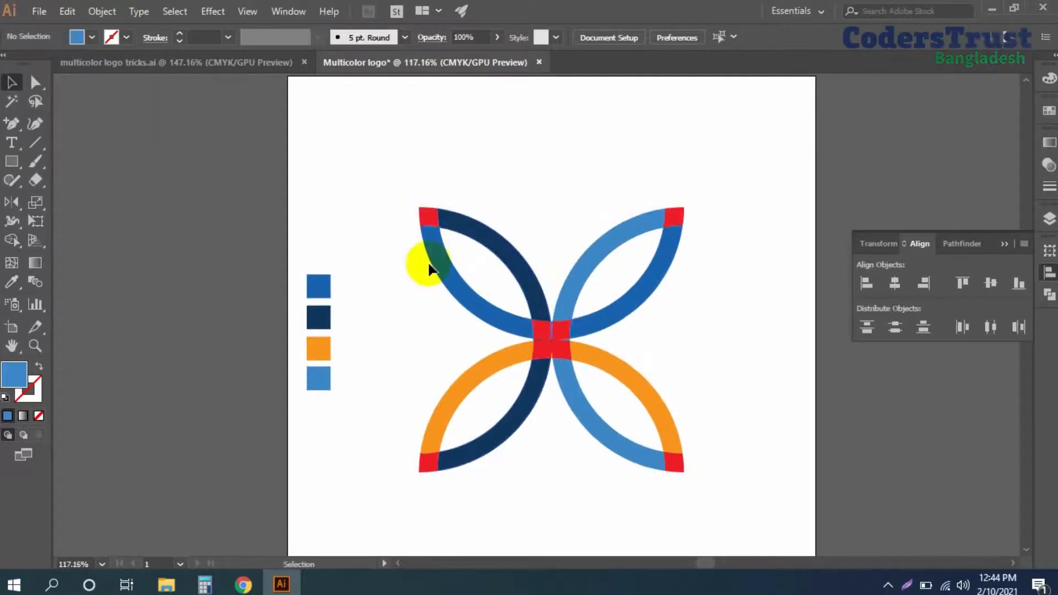
Step: Fill the red tip of the upper-left petal with navy and the red tip of the lower-left petal with orange
{"action": "left_click_drag", "start_coordinate": [408, 215], "coordinate": [448, 226]}
{"action": "left_click_drag", "start_coordinate": [499, 316], "coordinate": [480, 262]}
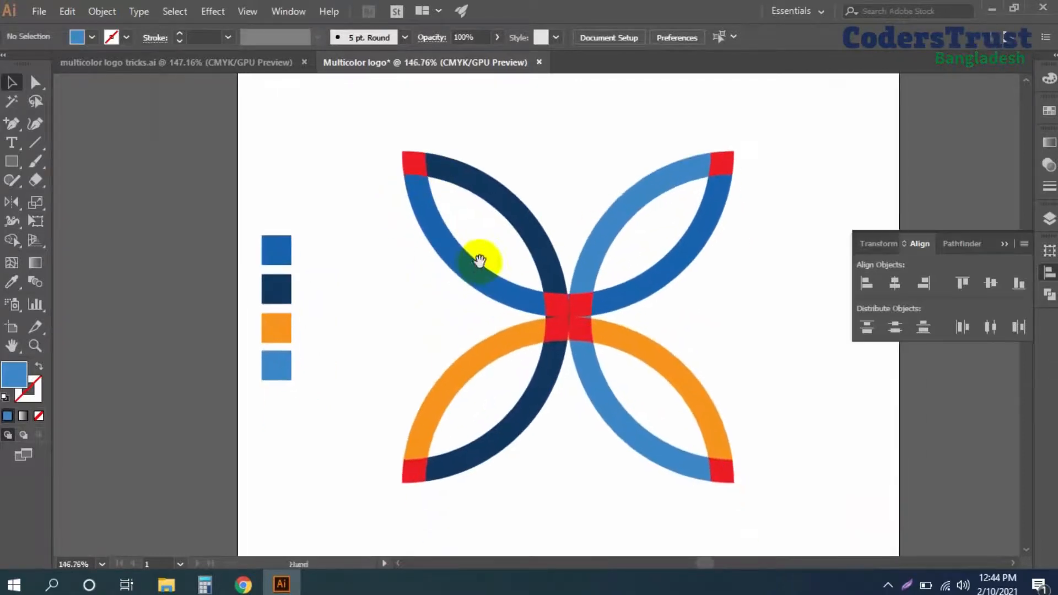
{"action": "left_click", "coordinate": [413, 157]}
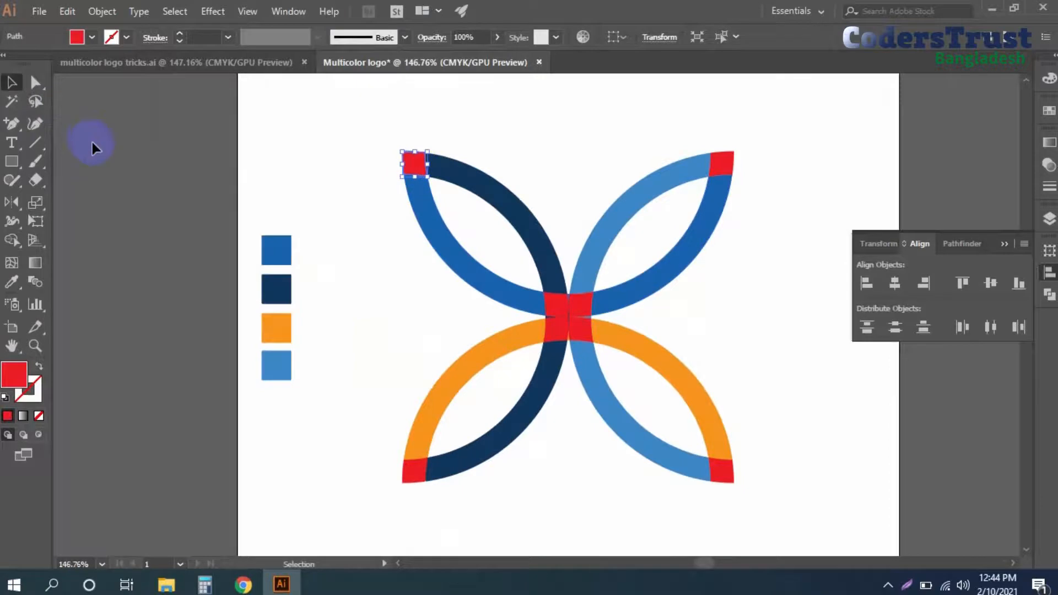
{"action": "left_click", "coordinate": [12, 281]}
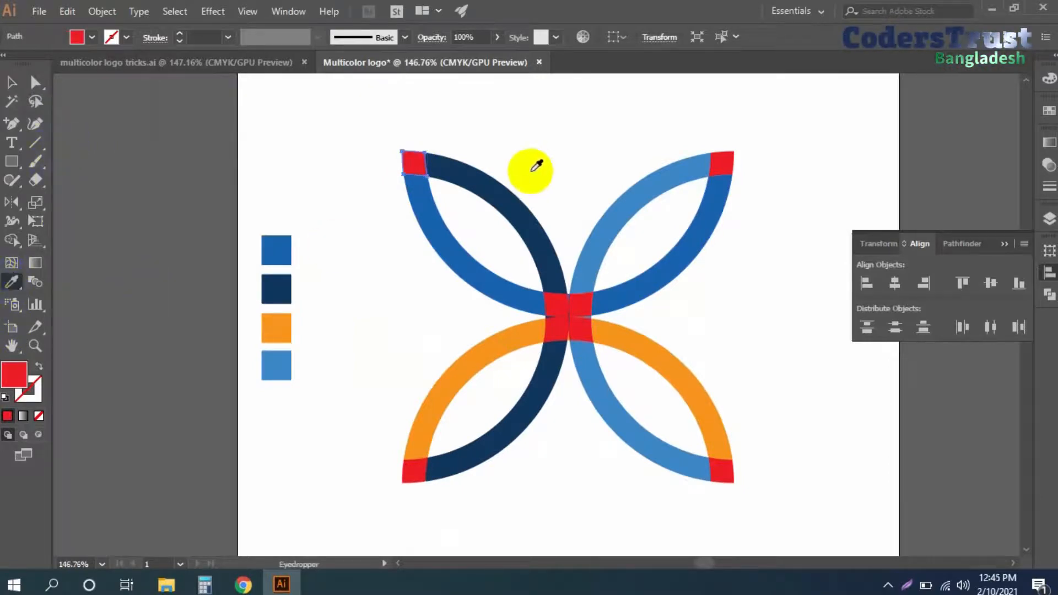
{"action": "left_click", "coordinate": [467, 183]}
{"action": "left_click", "coordinate": [361, 237]}
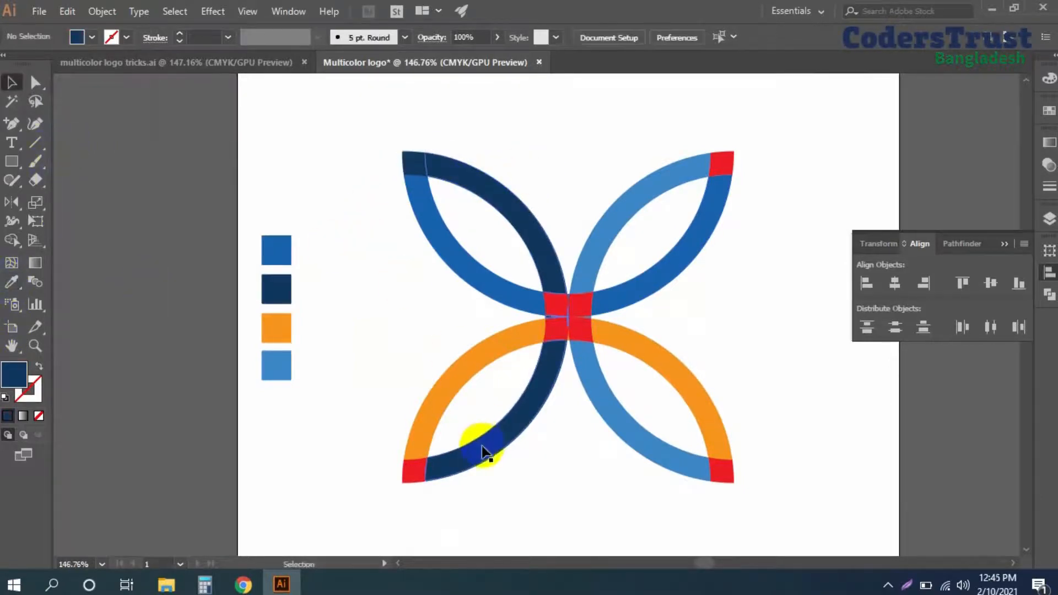
{"action": "left_click", "coordinate": [414, 474]}
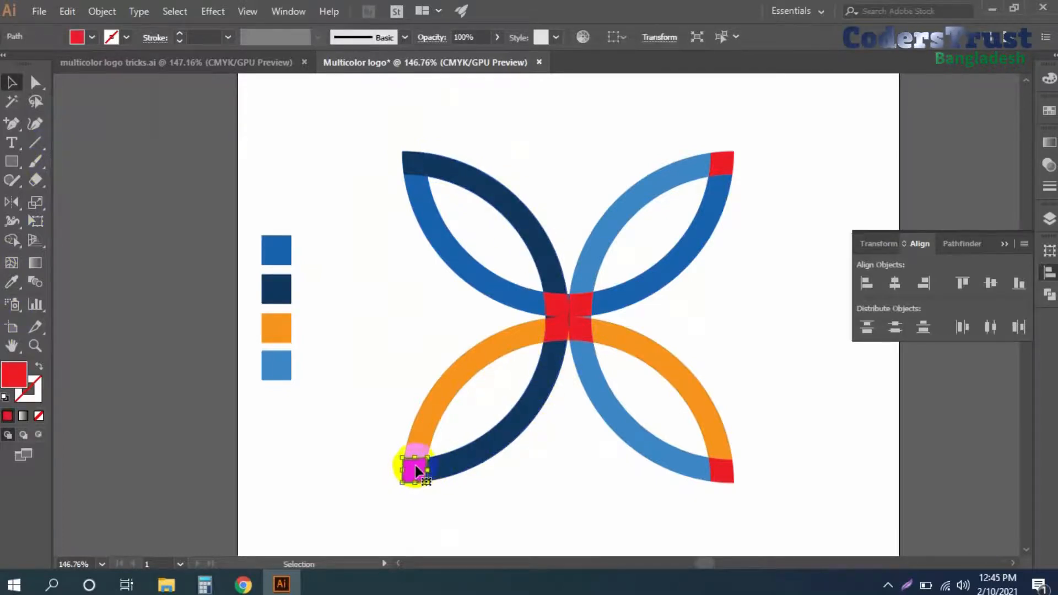
{"action": "key", "text": "i"}
{"action": "left_click", "coordinate": [447, 388]}
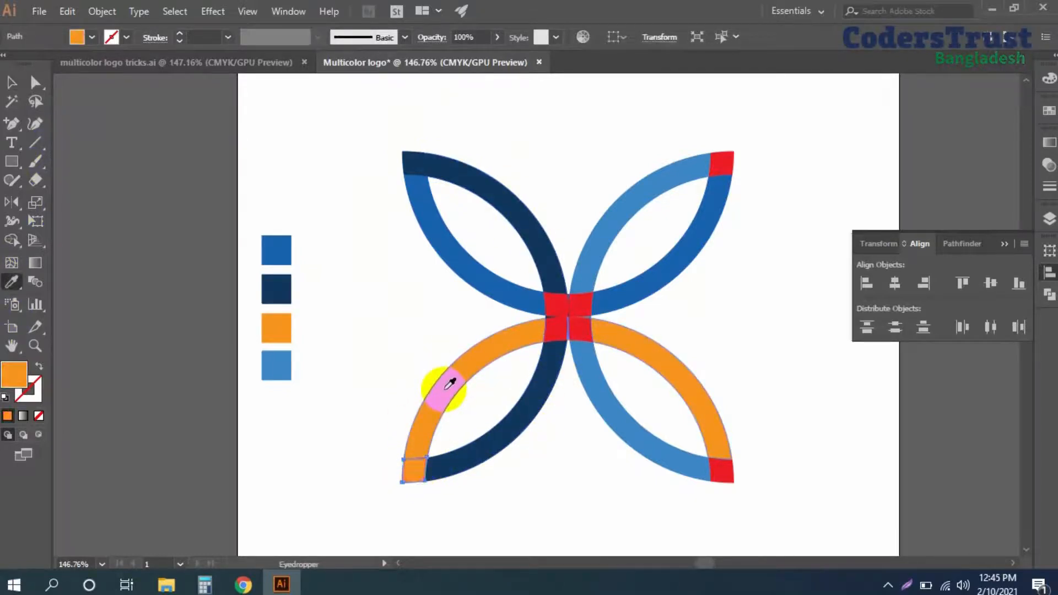
{"action": "key", "text": "v"}
{"action": "left_click", "coordinate": [491, 396]}
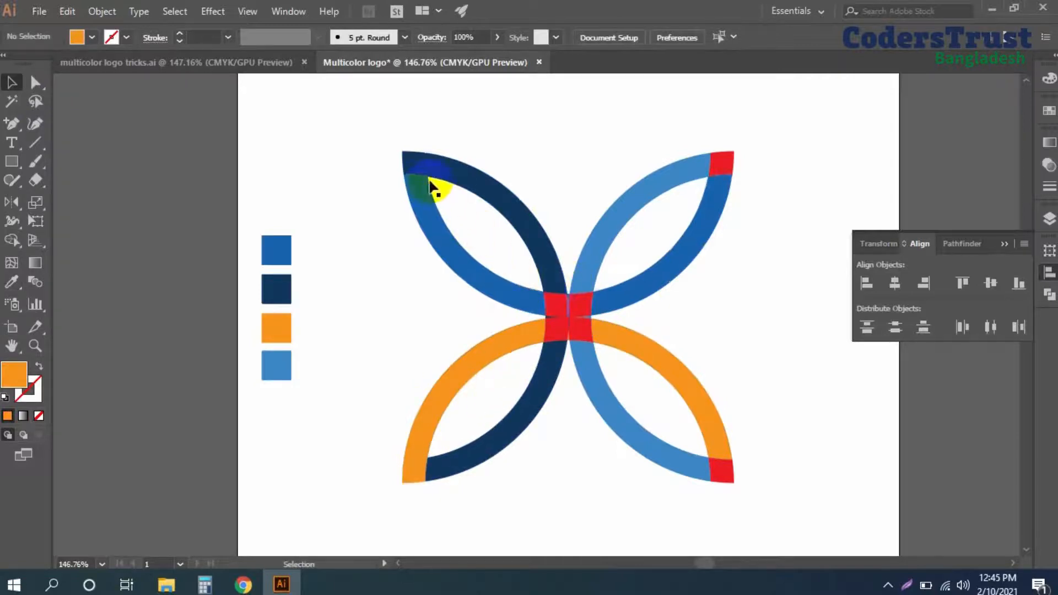
Step: Fill the red tip of the upper-right petal with medium blue and the red tip of the lower-right petal with light blue
{"action": "left_click", "coordinate": [721, 166]}
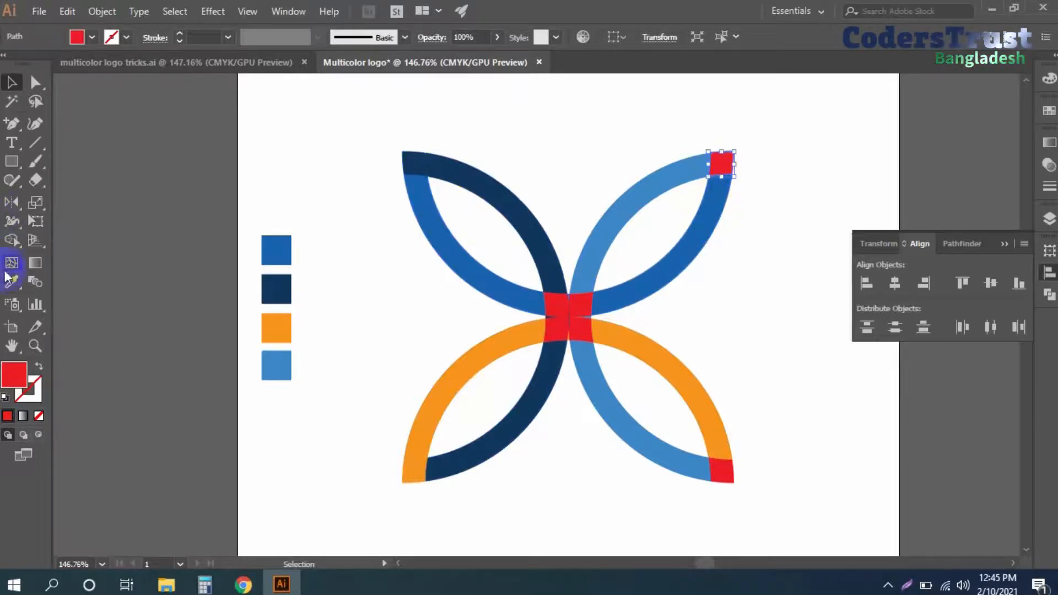
{"action": "left_click", "coordinate": [705, 243]}
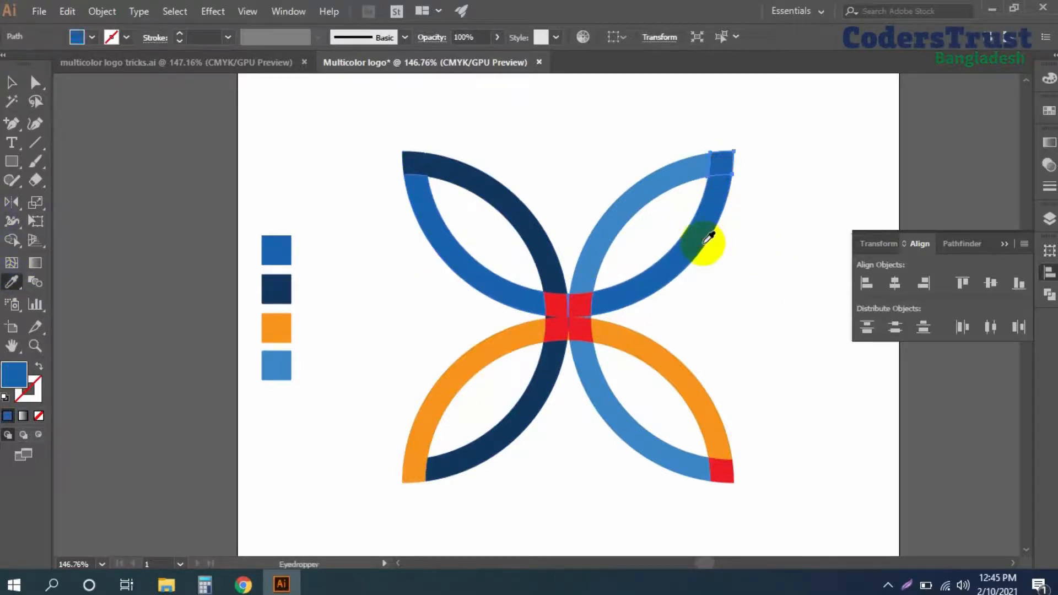
{"action": "key", "text": "v"}
{"action": "left_click", "coordinate": [739, 242]}
{"action": "left_click", "coordinate": [722, 471]}
{"action": "key", "text": "i"}
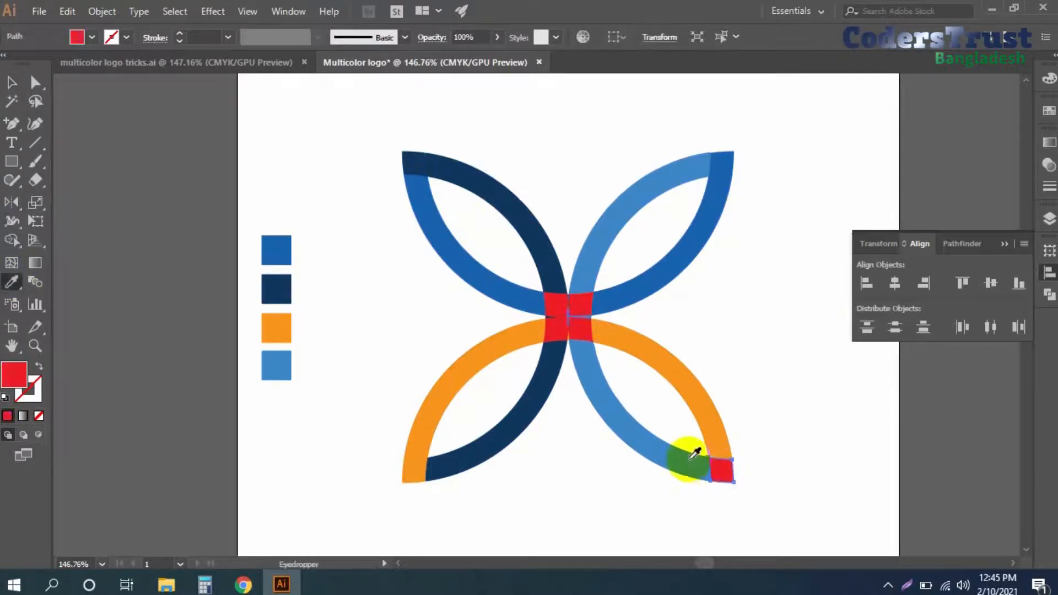
{"action": "left_click", "coordinate": [647, 441]}
{"action": "key", "text": "v"}
{"action": "left_click", "coordinate": [797, 362]}
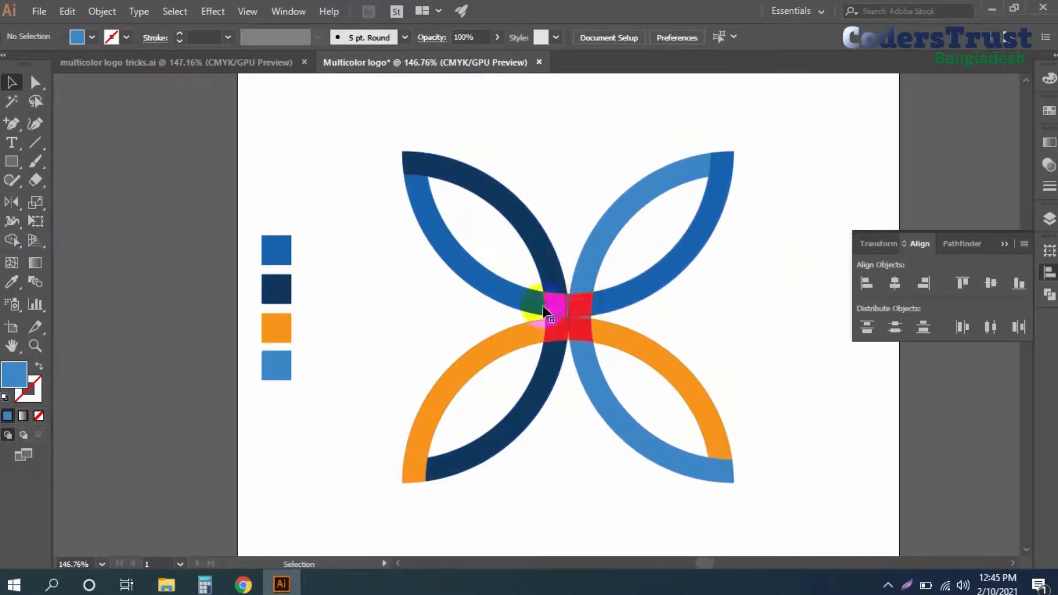
Step: Fill the upper two red squares at the petals' center, the right one with medium blue and the left one with navy
{"action": "scroll", "coordinate": [546, 308], "scroll_direction": "up", "scroll_amount": 1}
{"action": "scroll", "coordinate": [597, 311], "scroll_direction": "down", "scroll_amount": 1}
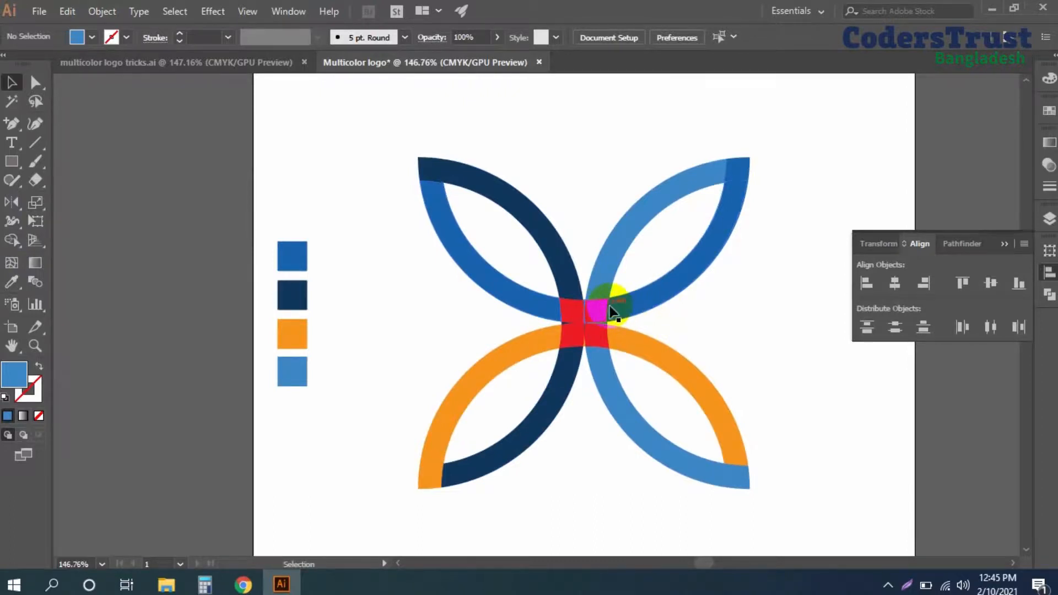
{"action": "left_click", "coordinate": [600, 309]}
{"action": "scroll", "coordinate": [578, 309], "scroll_direction": "up", "scroll_amount": 1}
{"action": "key", "text": "i"}
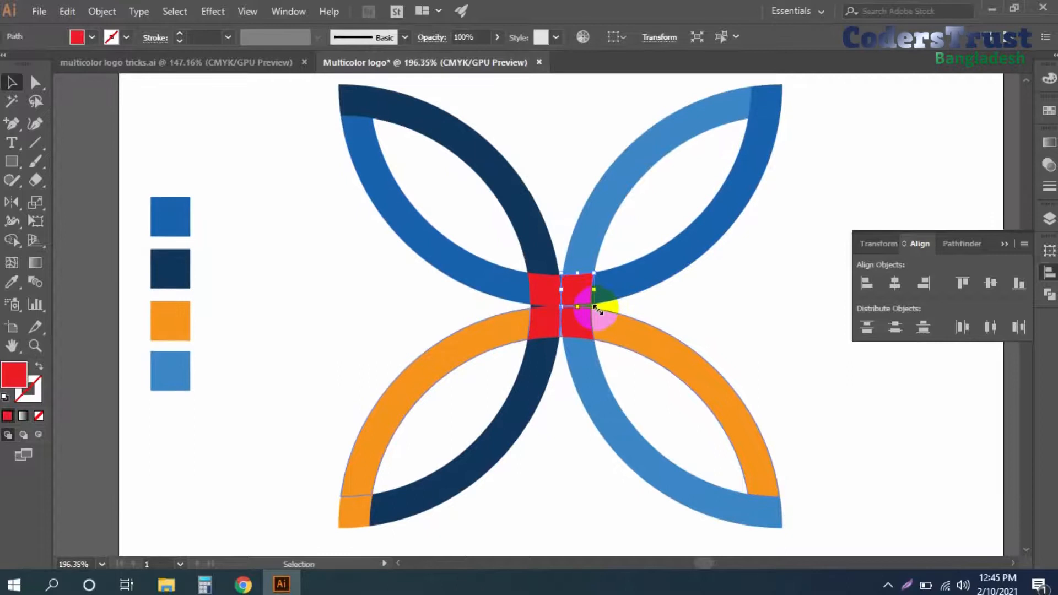
{"action": "left_click", "coordinate": [639, 277]}
{"action": "key", "text": "a"}
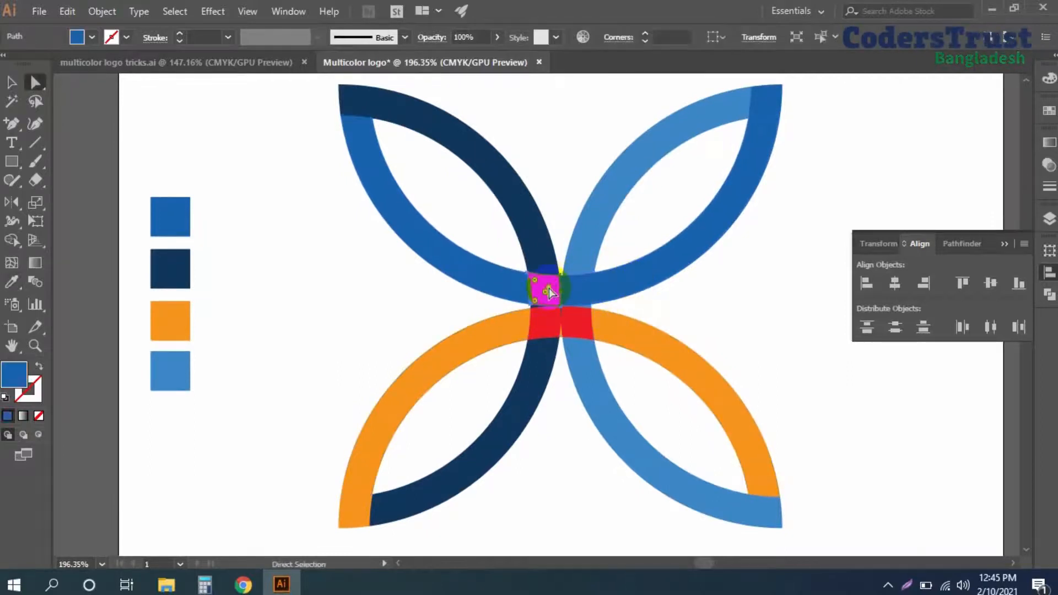
{"action": "key", "text": "i"}
{"action": "left_click", "coordinate": [554, 249]}
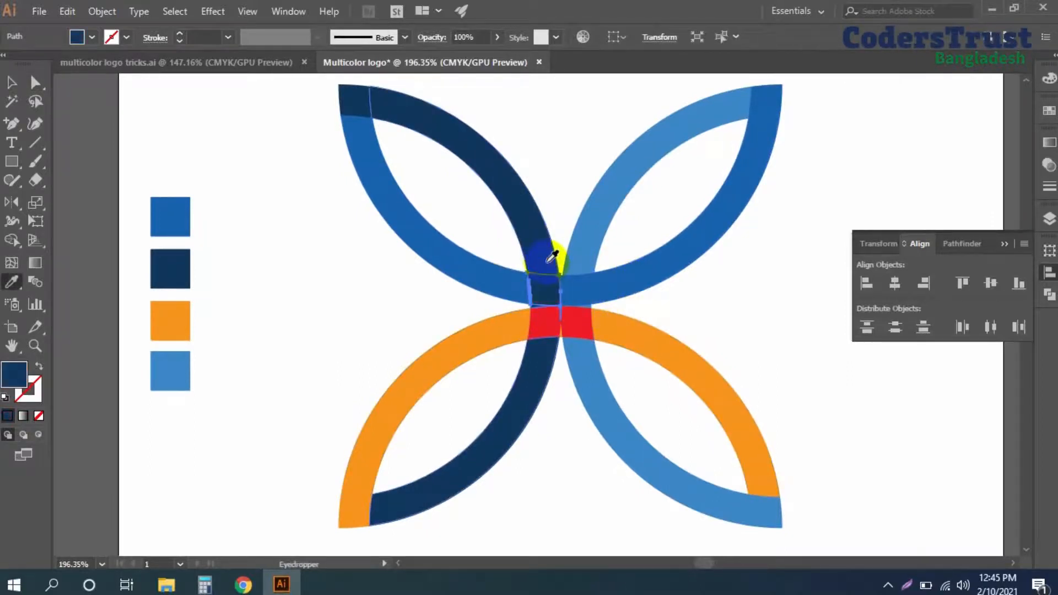
Step: Fill the lower two red squares at the petals' center, the left one with orange and the right one with light blue
{"action": "key", "text": "a"}
{"action": "left_click", "coordinate": [539, 327]}
{"action": "key", "text": "i"}
{"action": "left_click", "coordinate": [495, 323]}
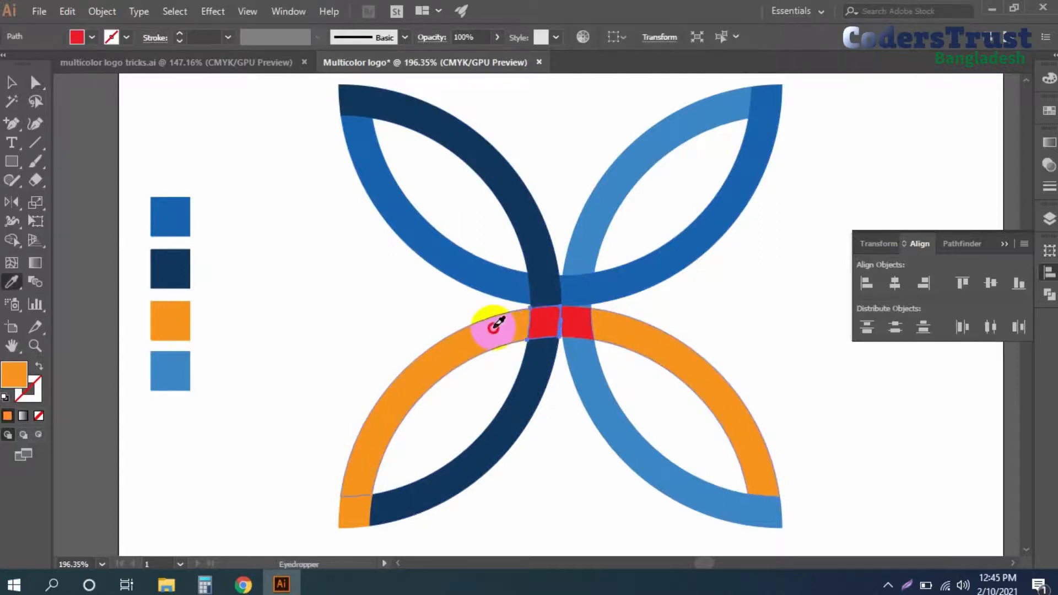
{"action": "key", "text": "a"}
{"action": "left_click", "coordinate": [576, 325]}
{"action": "key", "text": "i"}
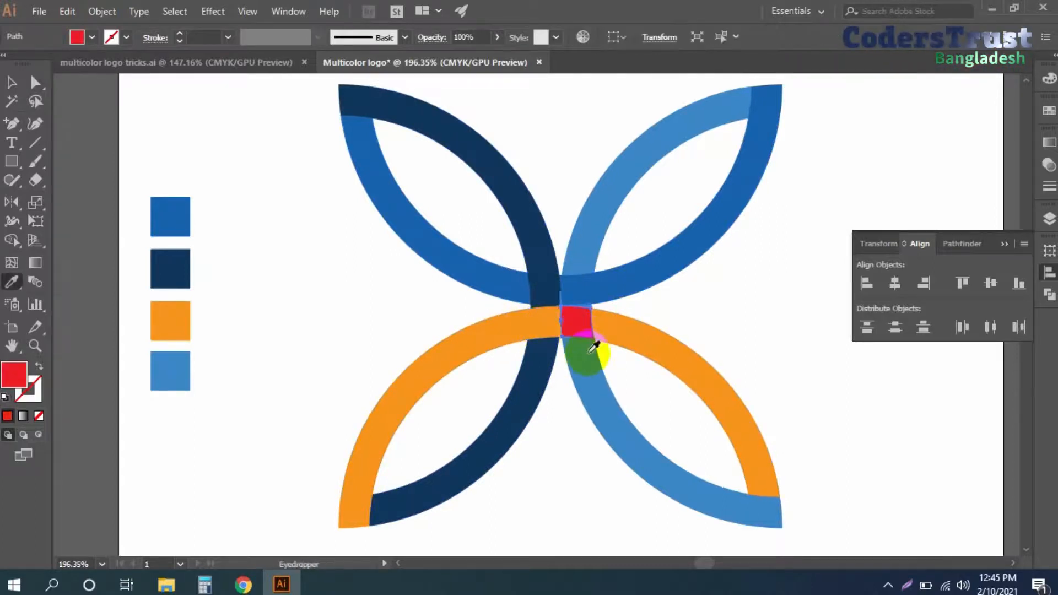
{"action": "left_click", "coordinate": [588, 356]}
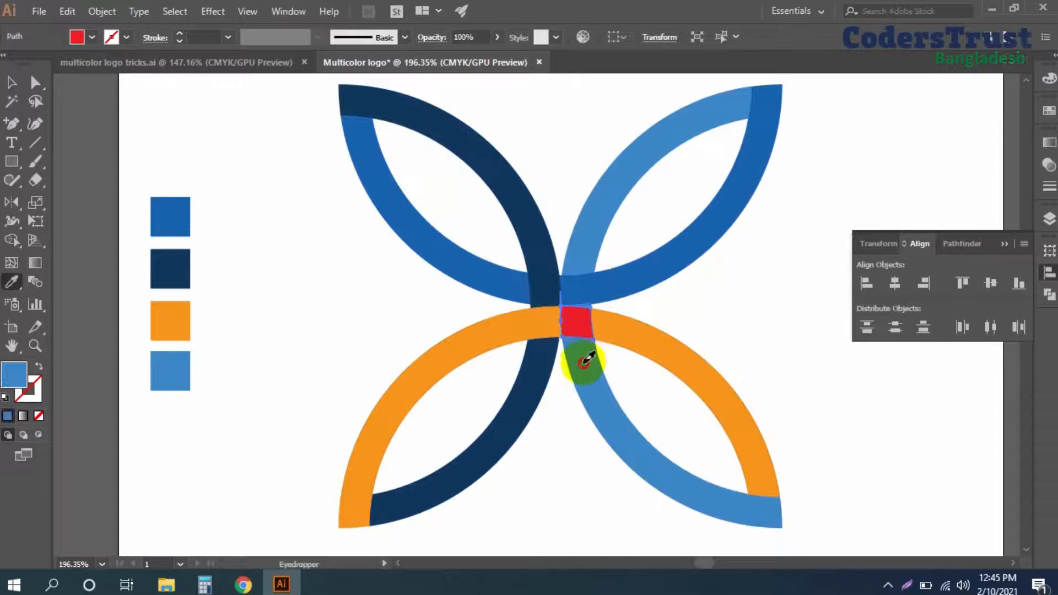
{"action": "key", "text": "v"}
{"action": "left_click", "coordinate": [708, 316]}
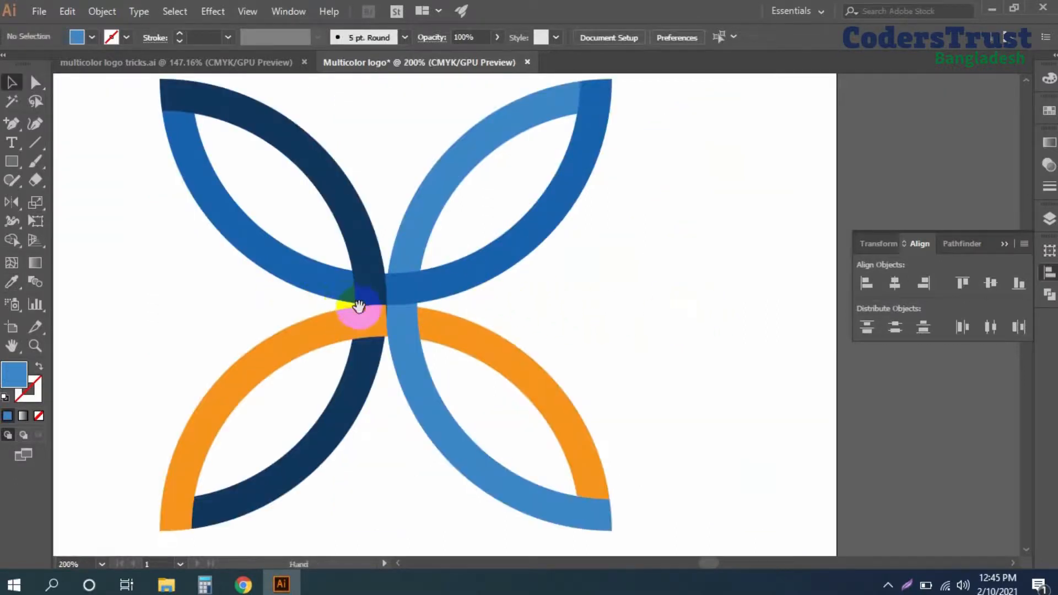
Step: Scale down the whole petal artwork proportionally and place it in the upper half of the artboard
{"action": "left_click_drag", "start_coordinate": [359, 307], "coordinate": [398, 305]}
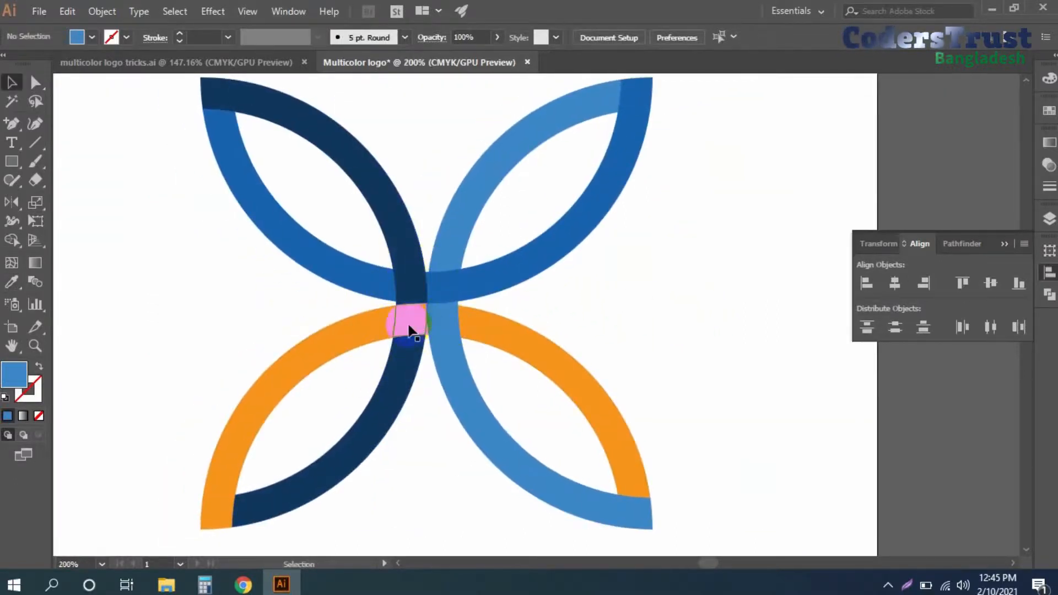
{"action": "scroll", "coordinate": [607, 324], "scroll_direction": "down", "scroll_amount": 1}
{"action": "left_click_drag", "start_coordinate": [606, 324], "coordinate": [633, 342]}
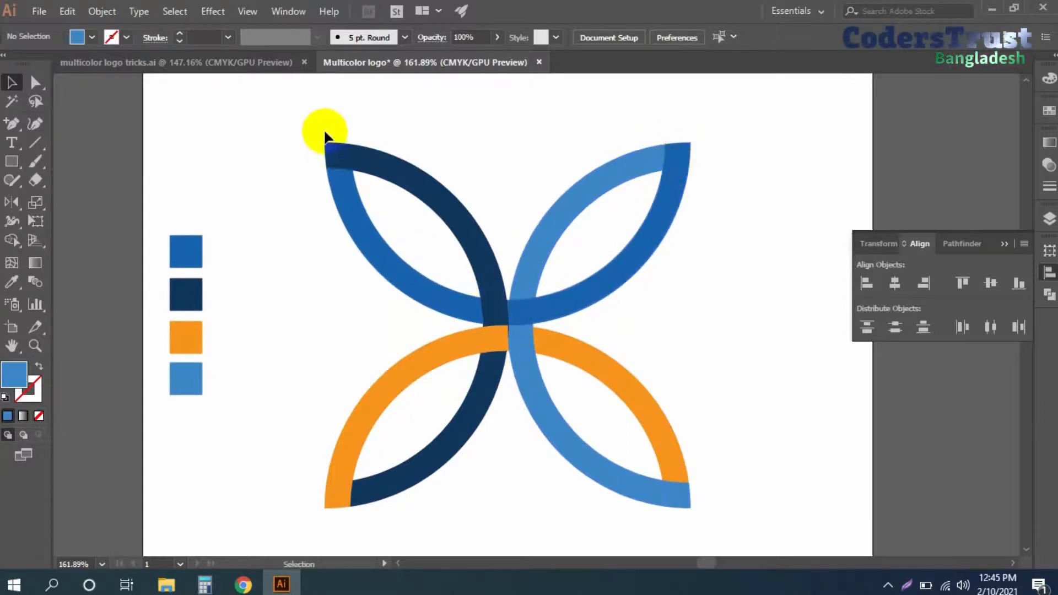
{"action": "scroll", "coordinate": [670, 405], "scroll_direction": "down", "scroll_amount": 3}
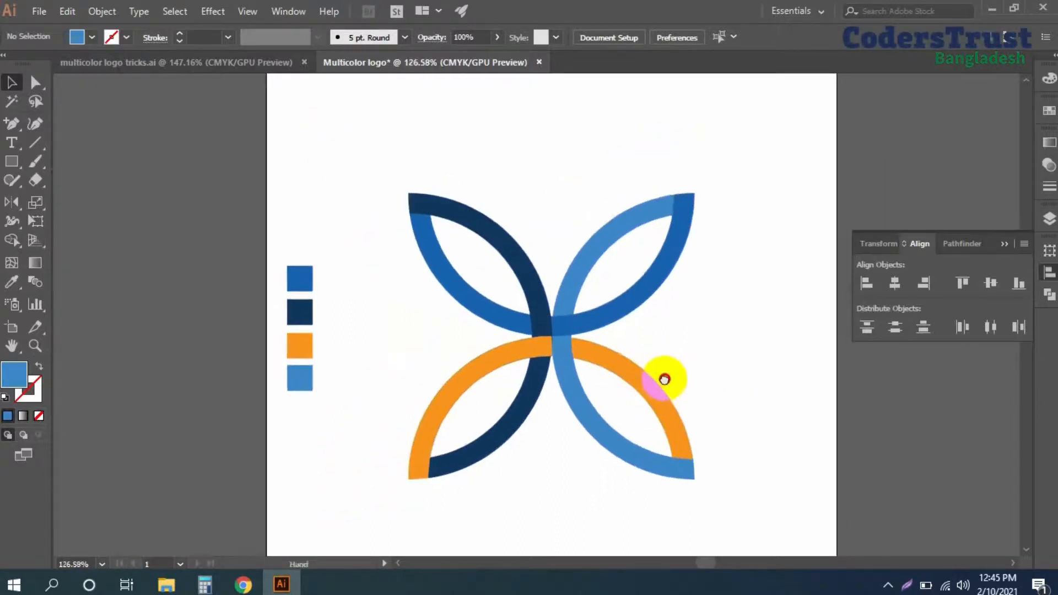
{"action": "left_click", "coordinate": [455, 443]}
{"action": "left_click_drag", "start_coordinate": [394, 337], "coordinate": [518, 336]}
{"action": "left_click_drag", "start_coordinate": [601, 319], "coordinate": [576, 272]}
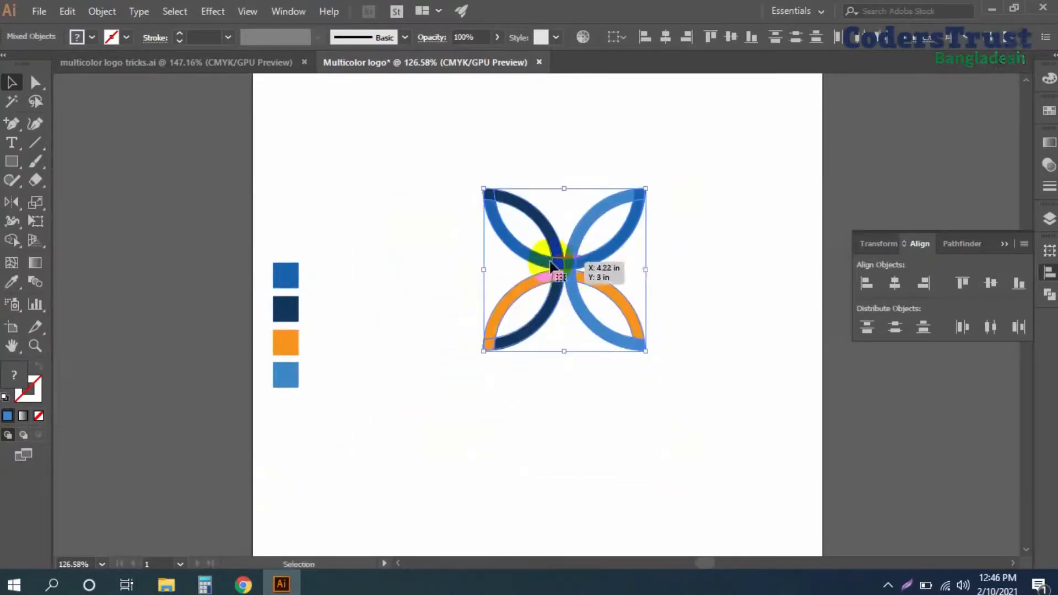
Step: Group all the colored petal pieces into one object
{"action": "right_click", "coordinate": [584, 227]}
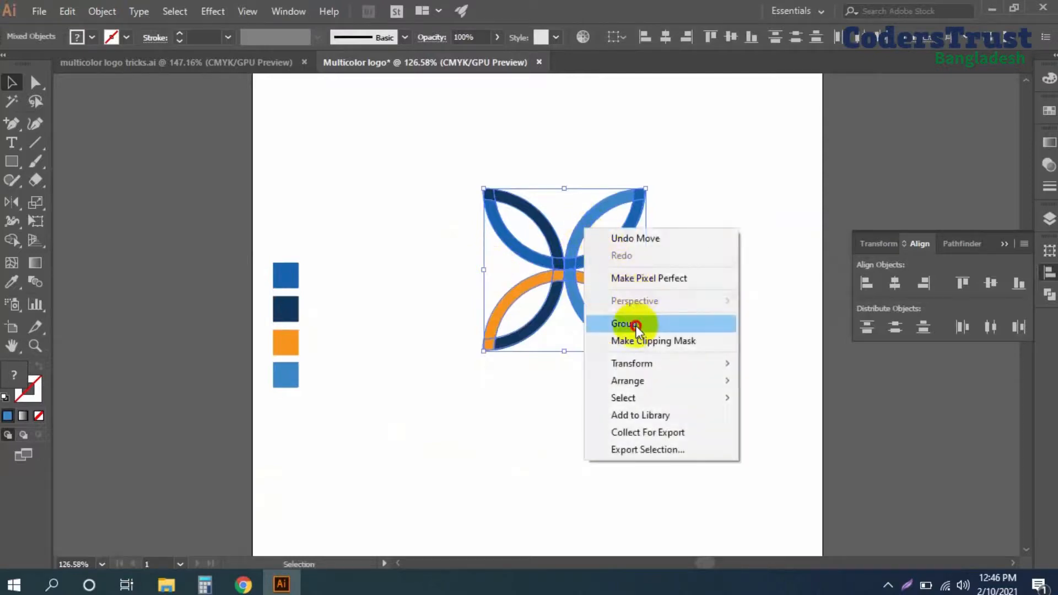
{"action": "left_click", "coordinate": [627, 324]}
{"action": "left_click", "coordinate": [713, 303]}
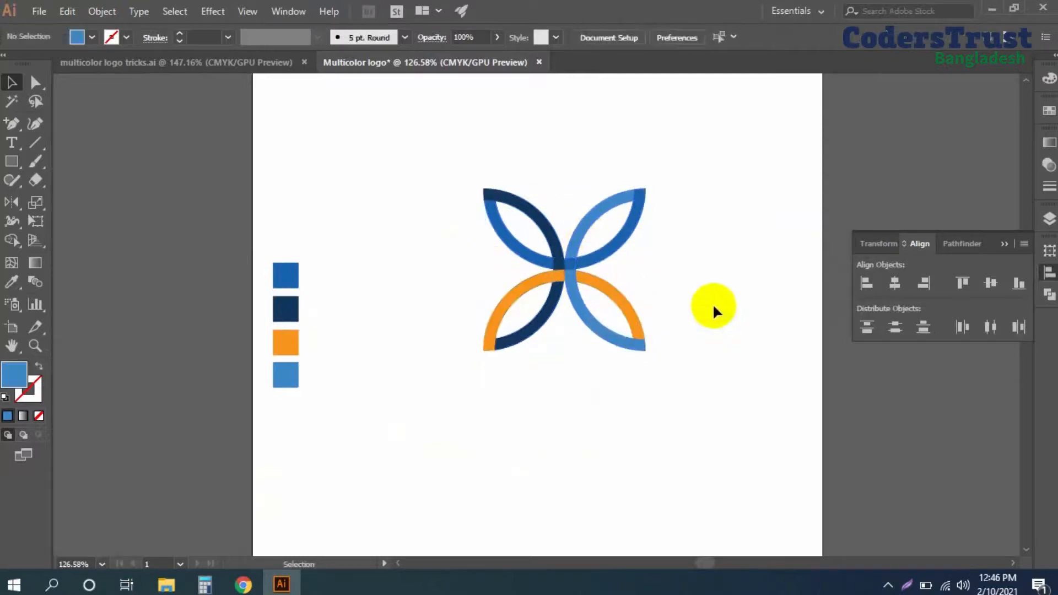
Step: Add a line of point text reading "Company Name" below the petal logo
{"action": "left_click", "coordinate": [11, 143]}
{"action": "left_click", "coordinate": [433, 396]}
{"action": "type", "text": "C"}
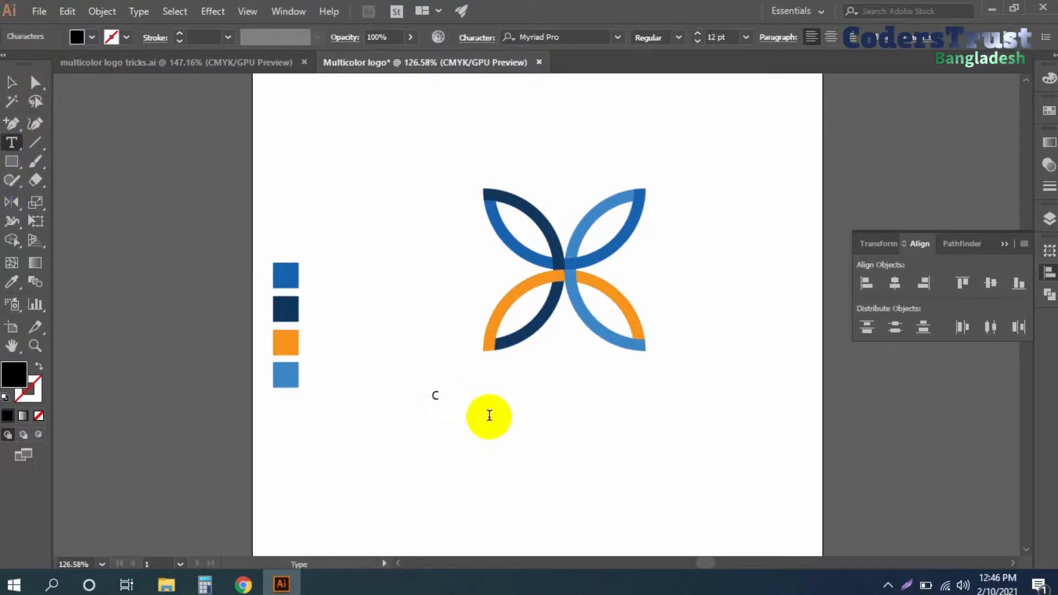
{"action": "type", "text": "ompany Name"}
{"action": "left_click", "coordinate": [11, 82]}
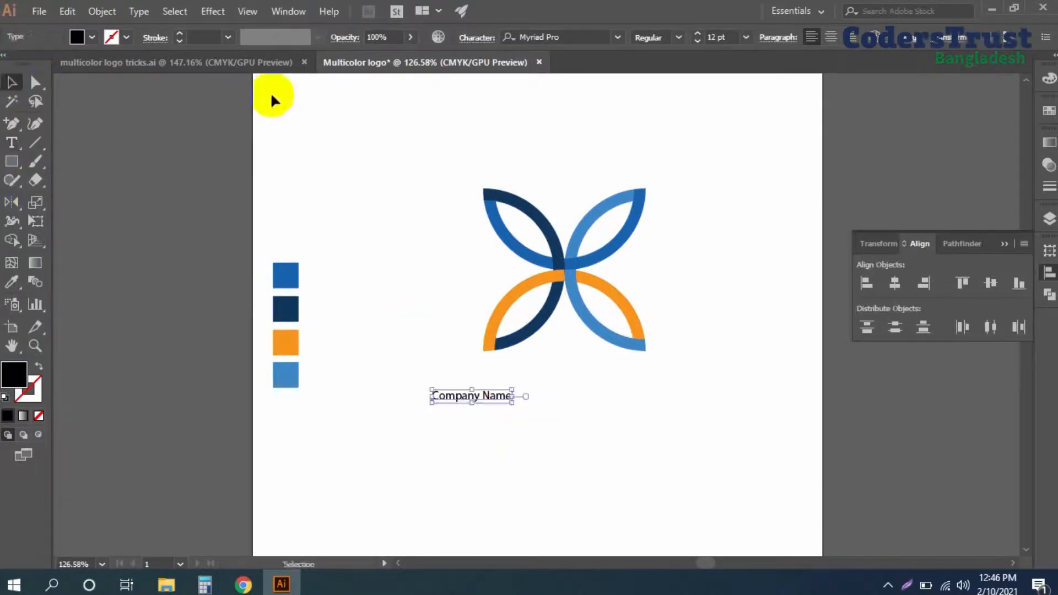
Step: Set the company name text to Arial Bold at 30 pt
{"action": "type", "text": "arial"}
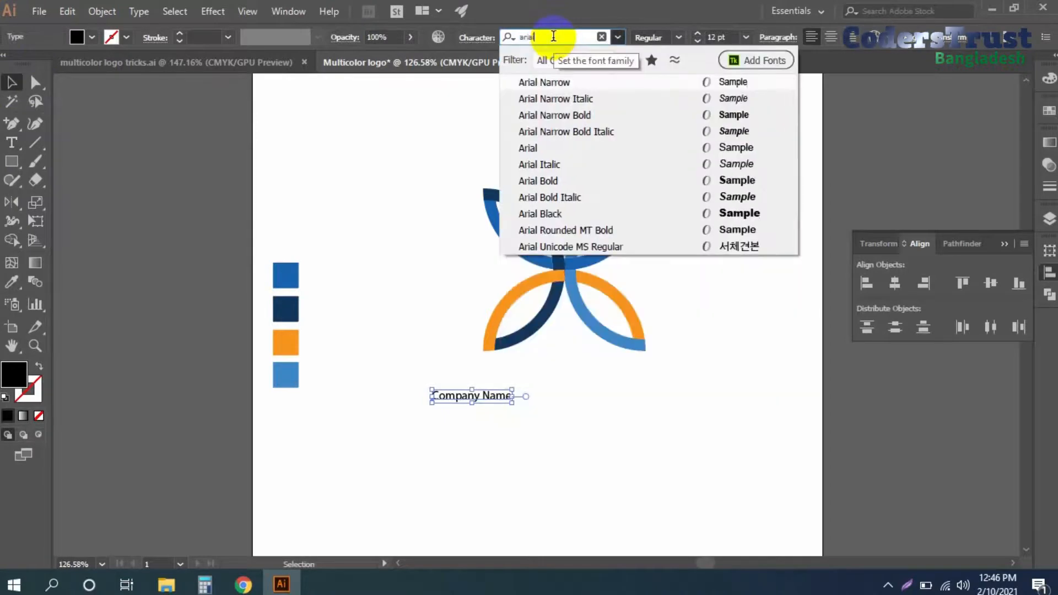
{"action": "left_click", "coordinate": [604, 175]}
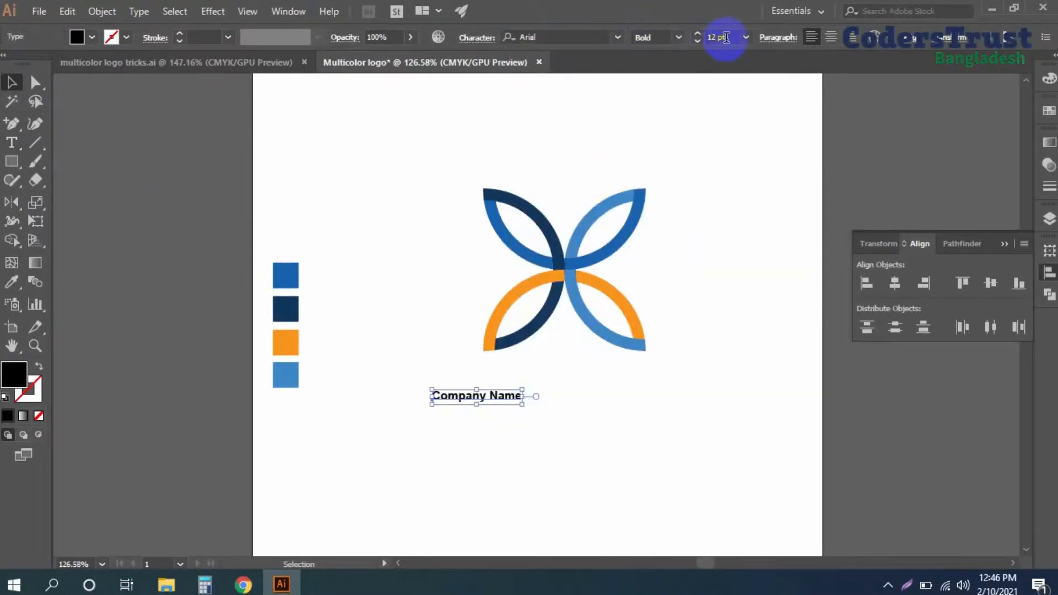
{"action": "type", "text": "30"}
{"action": "key", "text": "Return"}
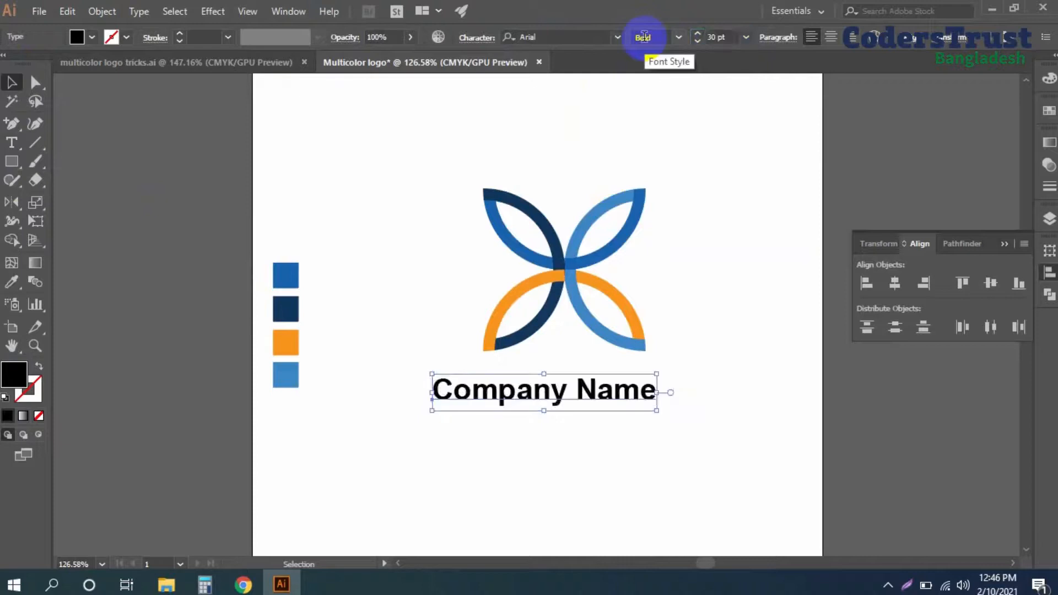
Step: Change the company name text to uppercase and move it close beneath the petals
{"action": "left_click", "coordinate": [144, 11]}
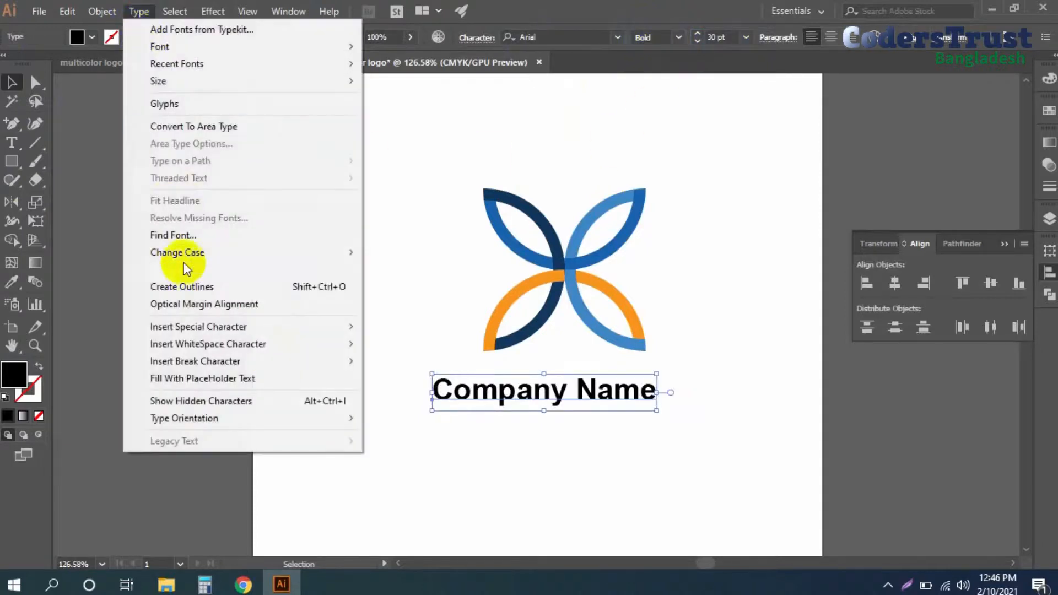
{"action": "mouse_move", "coordinate": [243, 252]}
{"action": "left_click", "coordinate": [410, 253]}
{"action": "left_click_drag", "start_coordinate": [633, 406], "coordinate": [640, 394]}
Step: Align the petal logo and the company name text to each other by their horizontal centers
{"action": "left_click", "coordinate": [485, 209], "text": "shift"}
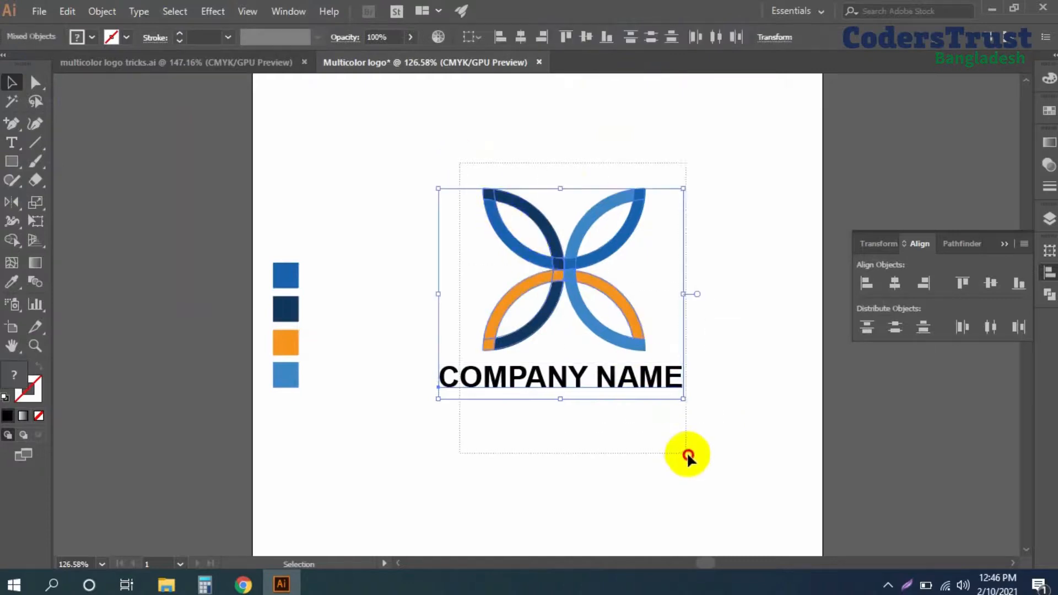
{"action": "left_click", "coordinate": [520, 37]}
{"action": "left_click", "coordinate": [739, 200]}
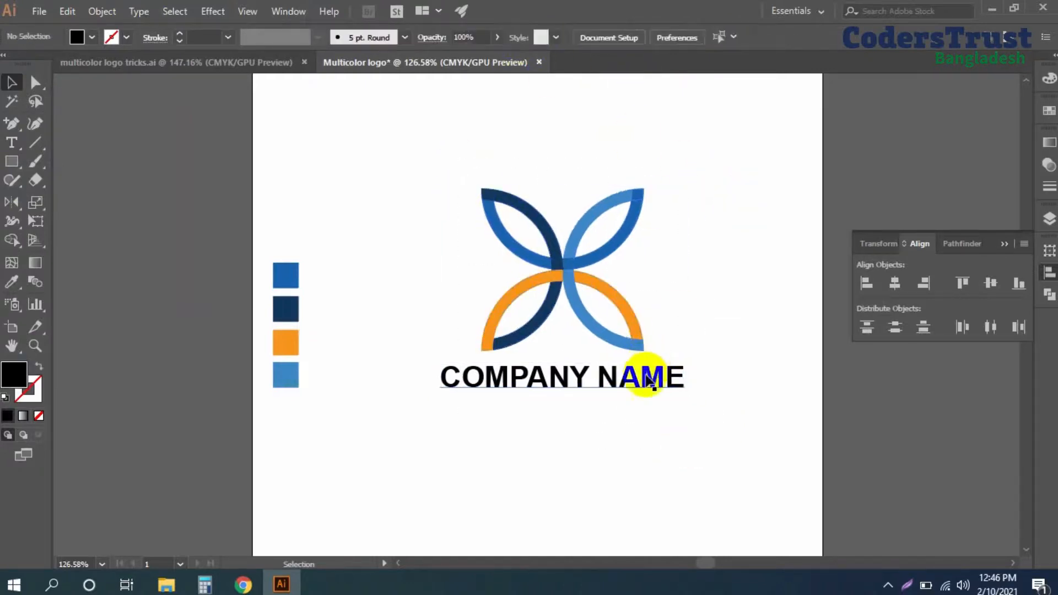
Step: Recolor the company name text with the navy swatch
{"action": "left_click", "coordinate": [634, 385]}
{"action": "key", "text": "i"}
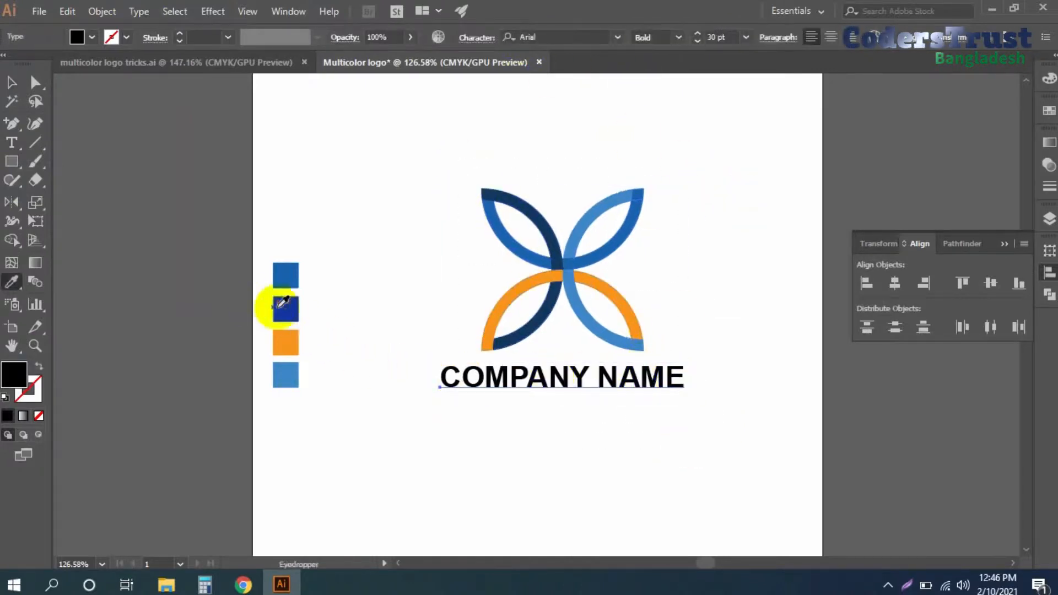
{"action": "left_click", "coordinate": [286, 309]}
{"action": "key", "text": "v"}
{"action": "left_click", "coordinate": [570, 428]}
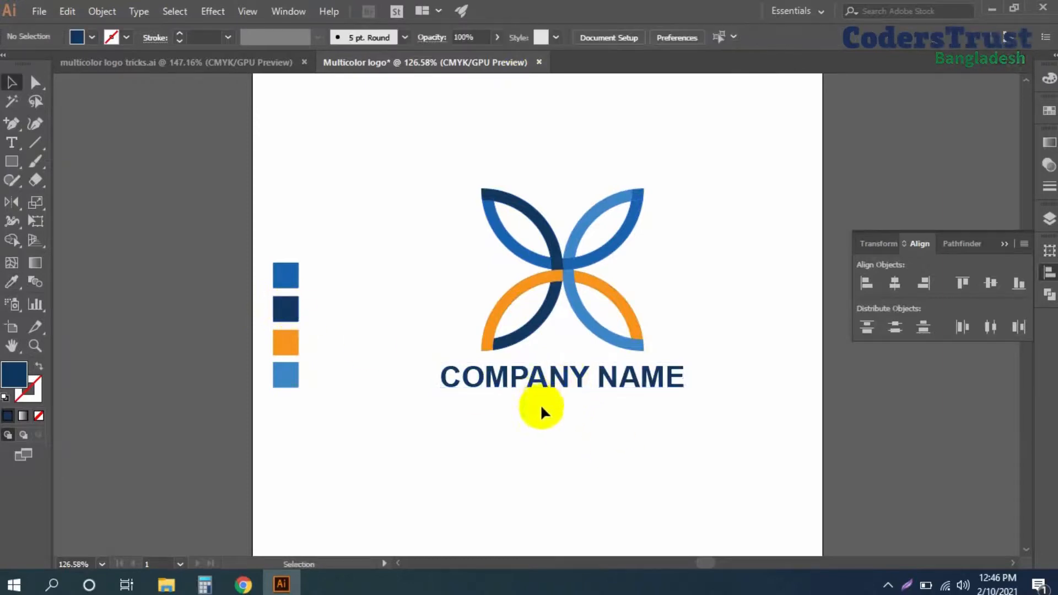
Step: Add a text line reading "Tagline Here" below the company name
{"action": "key", "text": "t"}
{"action": "left_click", "coordinate": [472, 429]}
{"action": "type", "text": "Tag"}
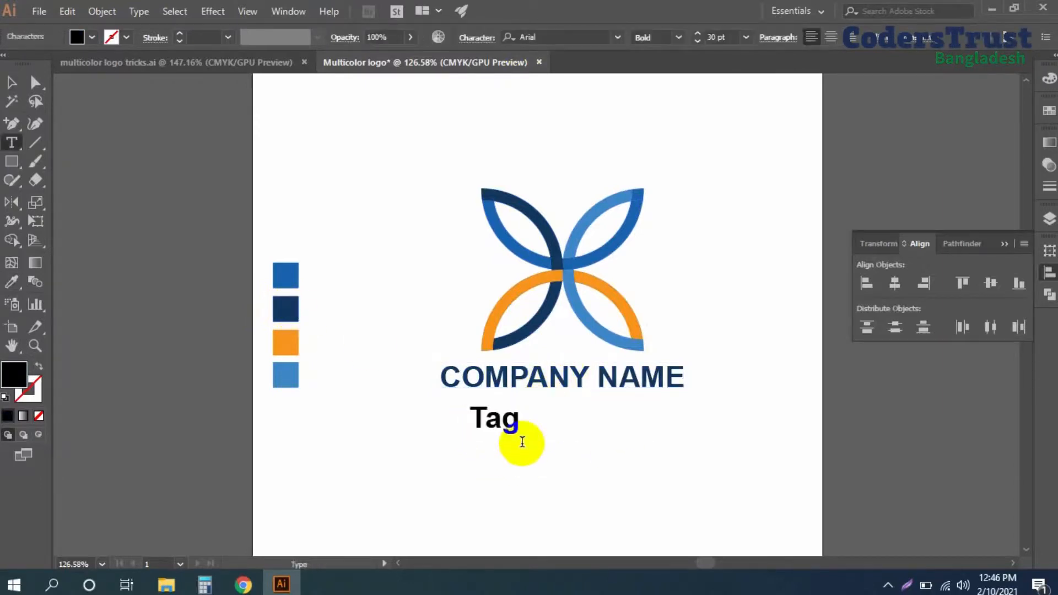
{"action": "type", "text": "line here"}
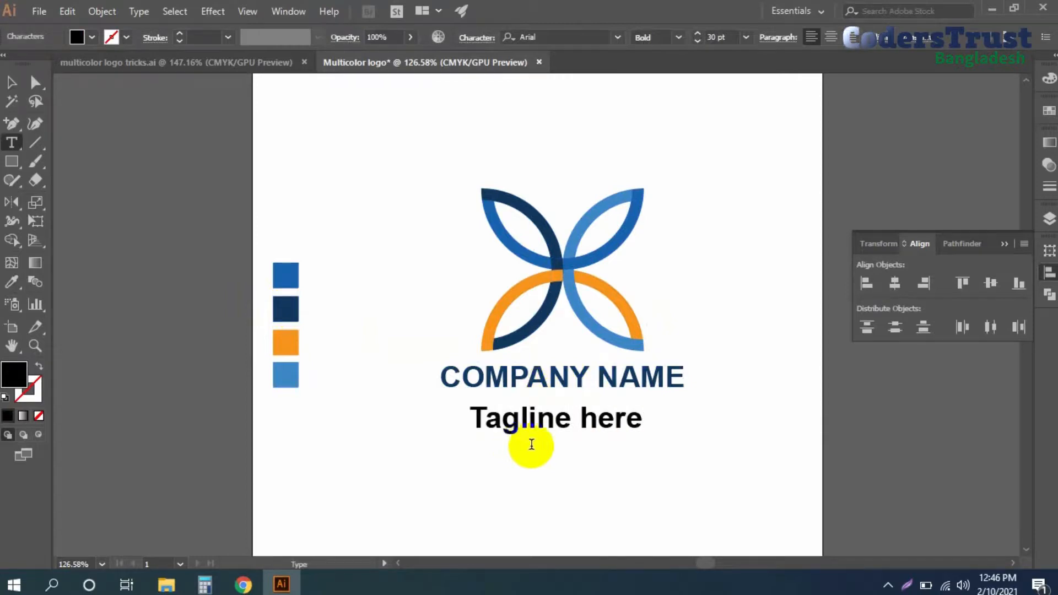
{"action": "left_click_drag", "start_coordinate": [597, 419], "coordinate": [581, 419]}
{"action": "type", "text": "H"}
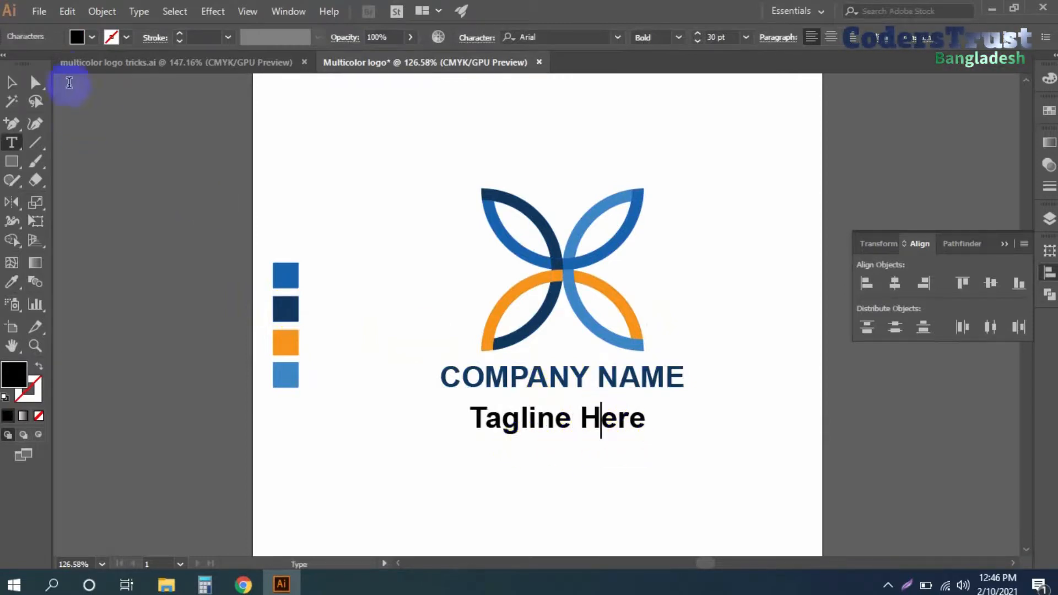
{"action": "left_click", "coordinate": [14, 83]}
Step: Set the tagline text to Arial Regular at 12 pt
{"action": "left_click", "coordinate": [679, 37]}
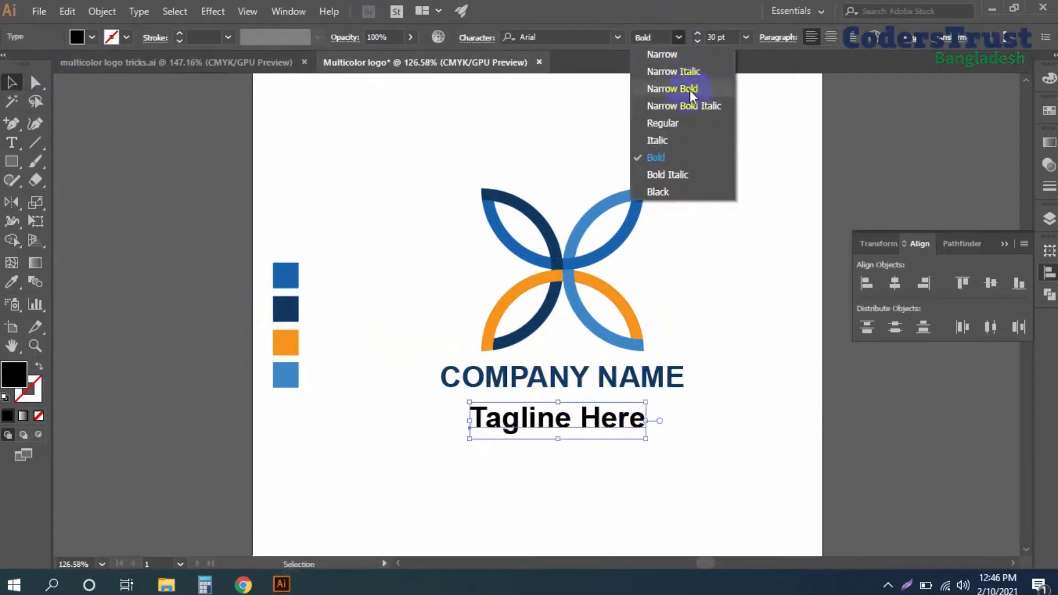
{"action": "left_click", "coordinate": [676, 123]}
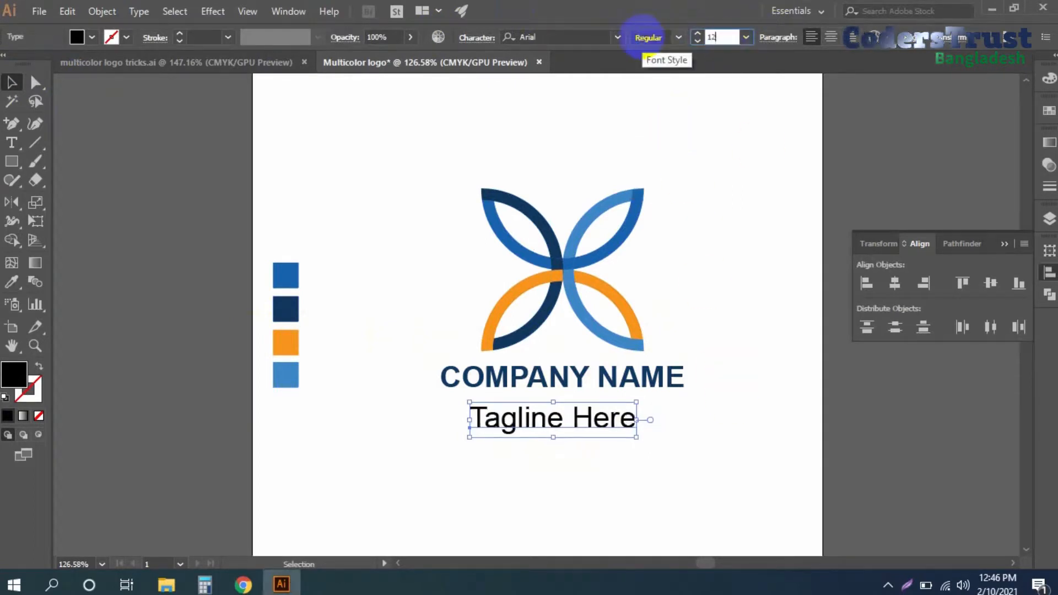
{"action": "type", "text": "12"}
{"action": "key", "text": "Return"}
Step: Bring up the Character settings and set the tagline's tracking to 500
{"action": "left_click", "coordinate": [289, 11]}
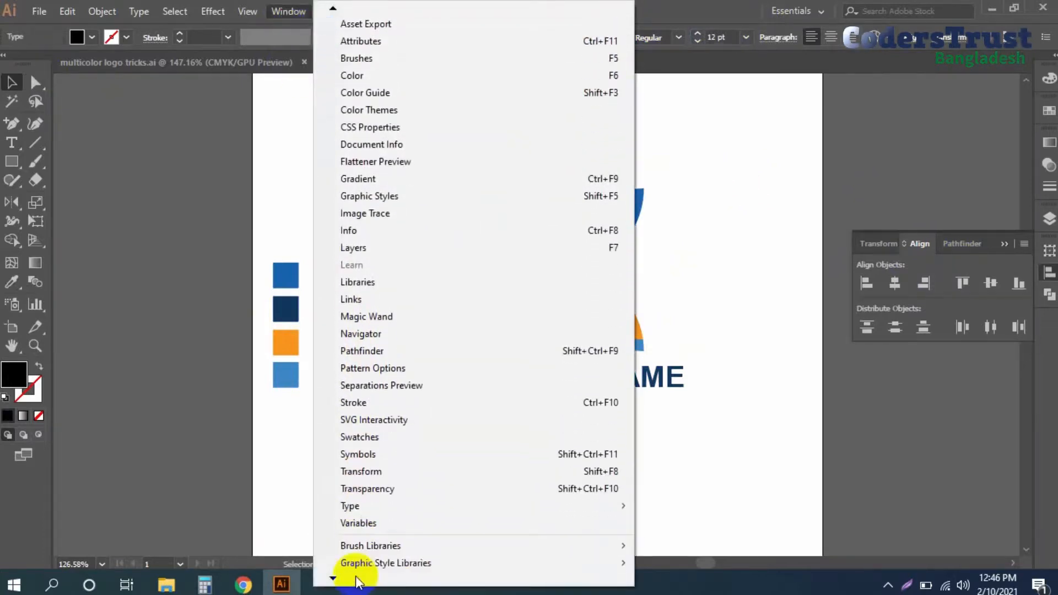
{"action": "left_click", "coordinate": [484, 437]}
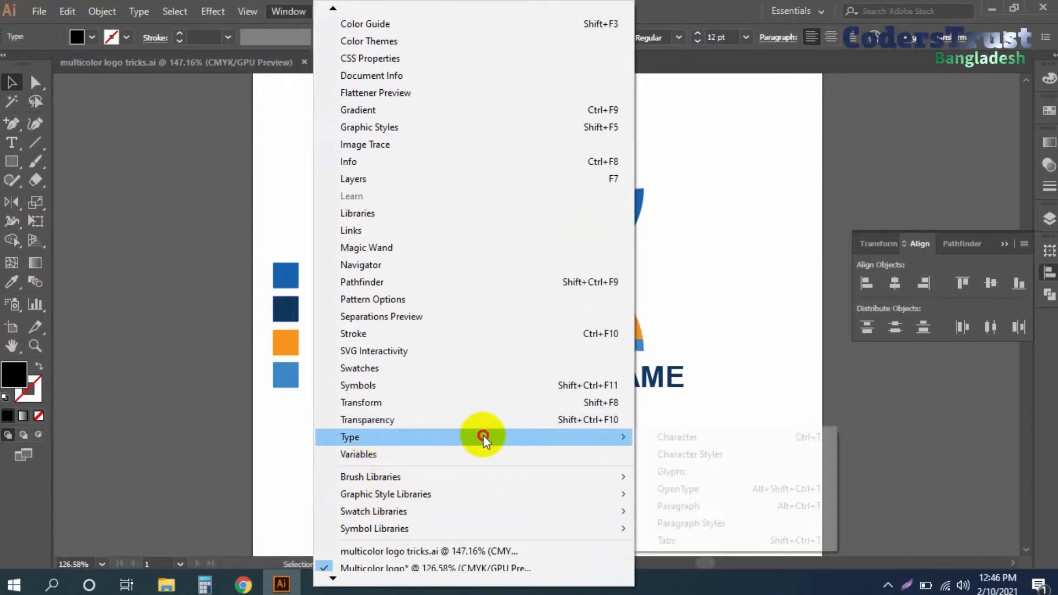
{"action": "left_click", "coordinate": [733, 436]}
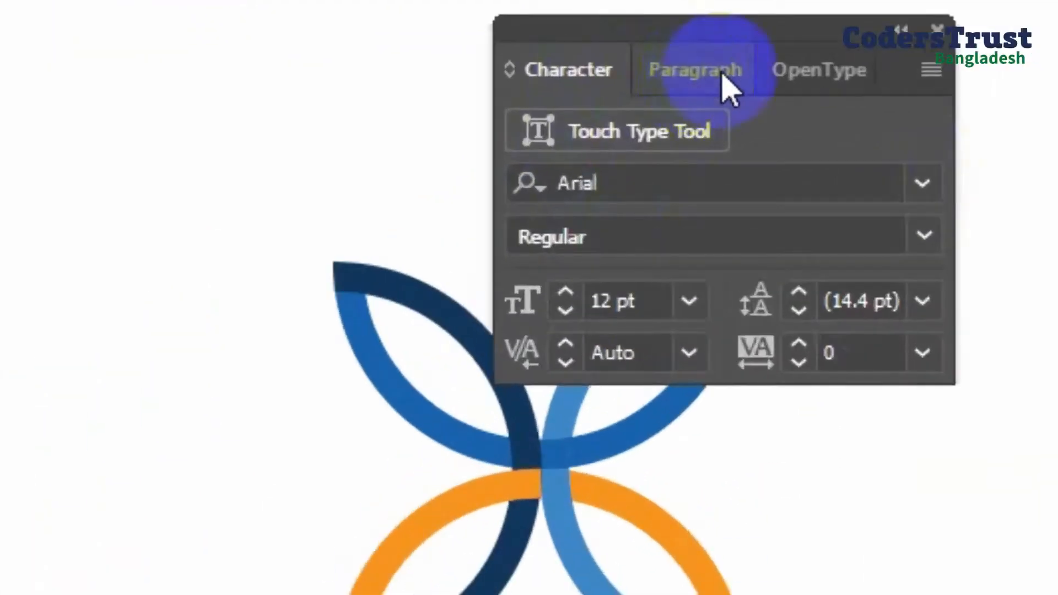
{"action": "left_click", "coordinate": [694, 70]}
{"action": "left_click", "coordinate": [568, 70]}
{"action": "left_click_drag", "start_coordinate": [628, 33], "coordinate": [638, 18]}
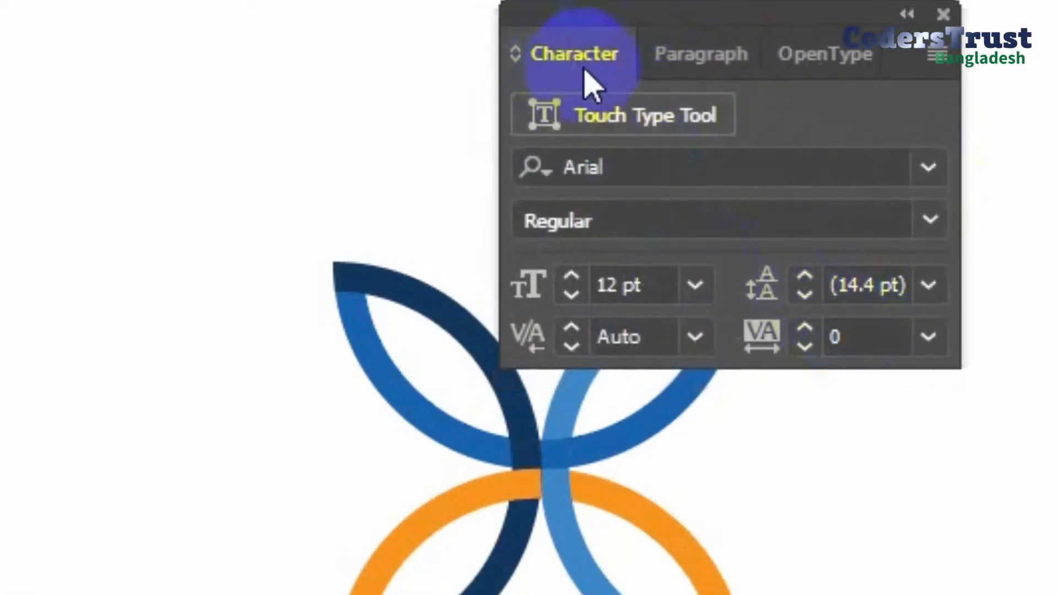
{"action": "left_click", "coordinate": [595, 285]}
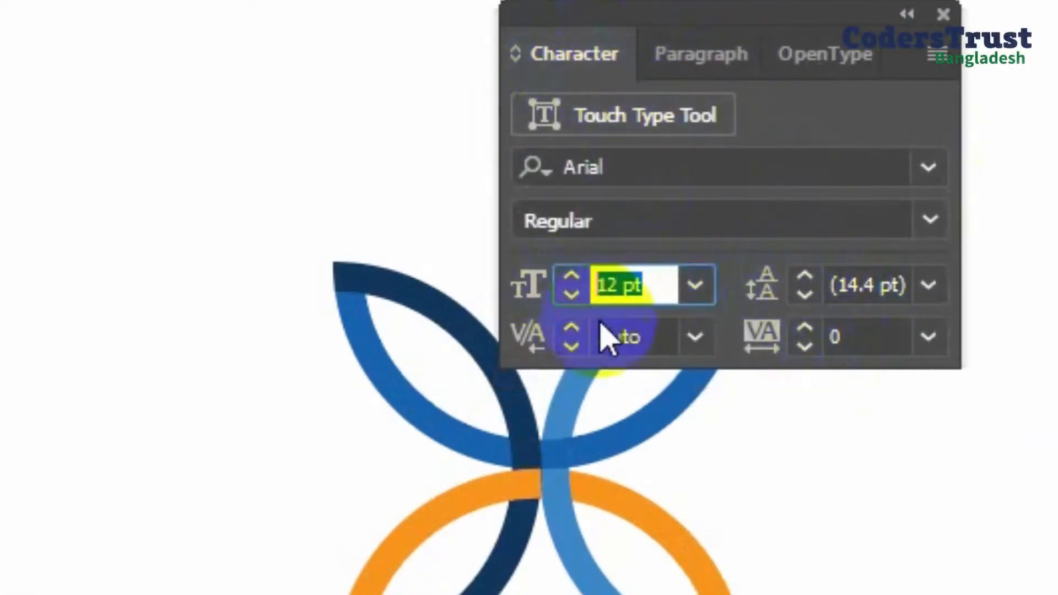
{"action": "left_click", "coordinate": [844, 338]}
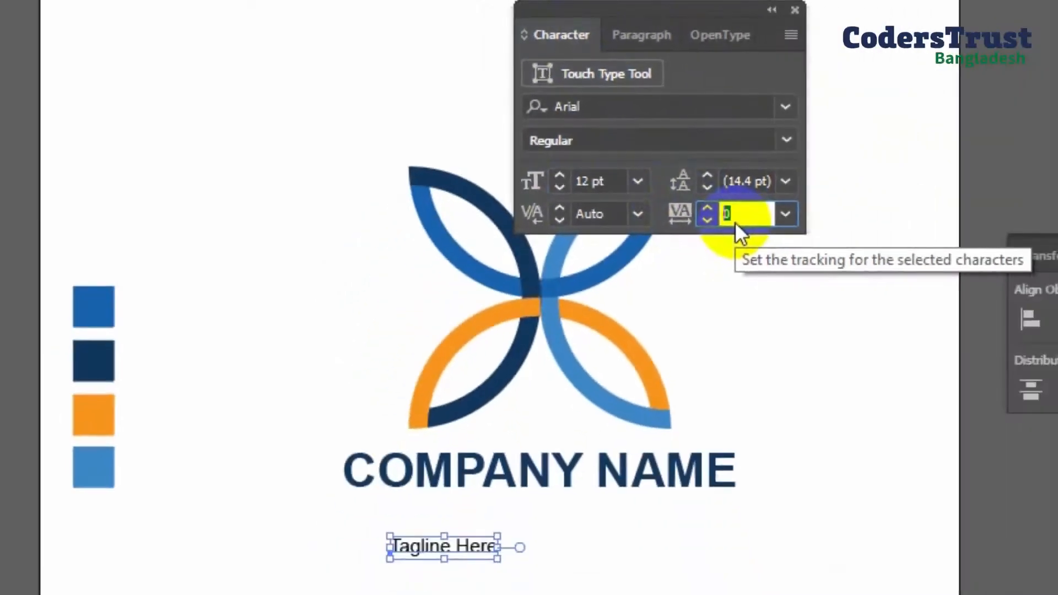
{"action": "type", "text": "500"}
{"action": "key", "text": "Return"}
Step: Move the tagline close beneath the company name, starting at its left edge, and set its tracking to 1200
{"action": "left_click", "coordinate": [713, 567]}
{"action": "left_click_drag", "start_coordinate": [539, 547], "coordinate": [490, 507]}
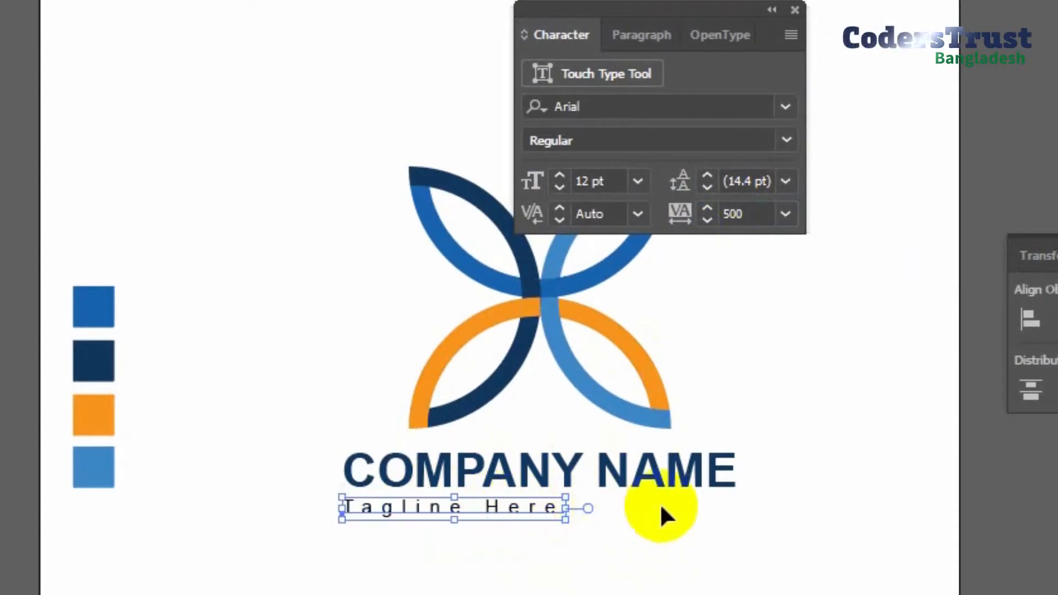
{"action": "left_click", "coordinate": [746, 215]}
{"action": "type", "text": "1"}
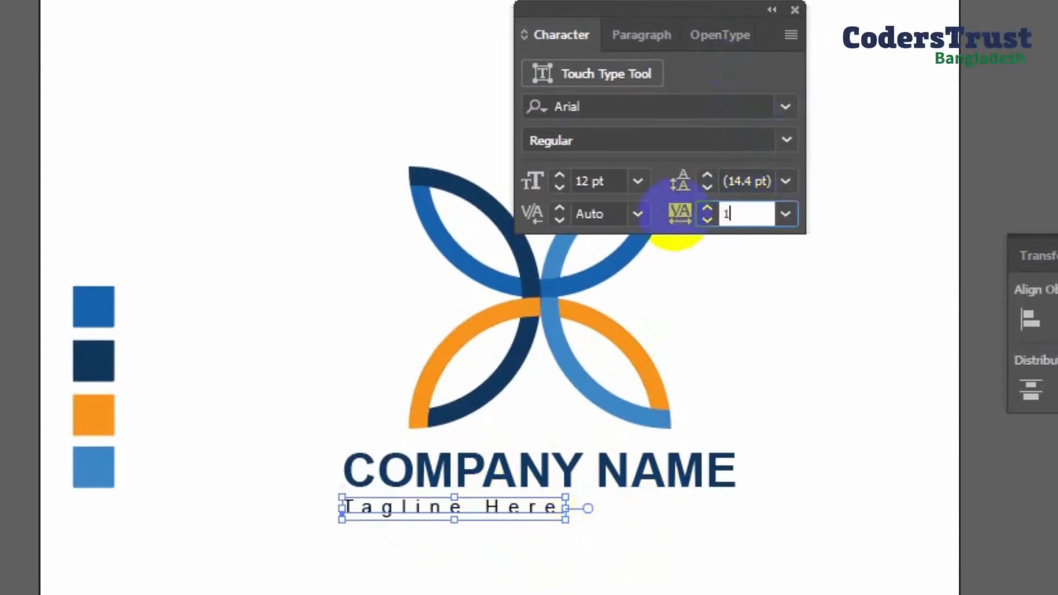
{"action": "type", "text": "200"}
{"action": "key", "text": "Return"}
{"action": "left_click", "coordinate": [710, 534]}
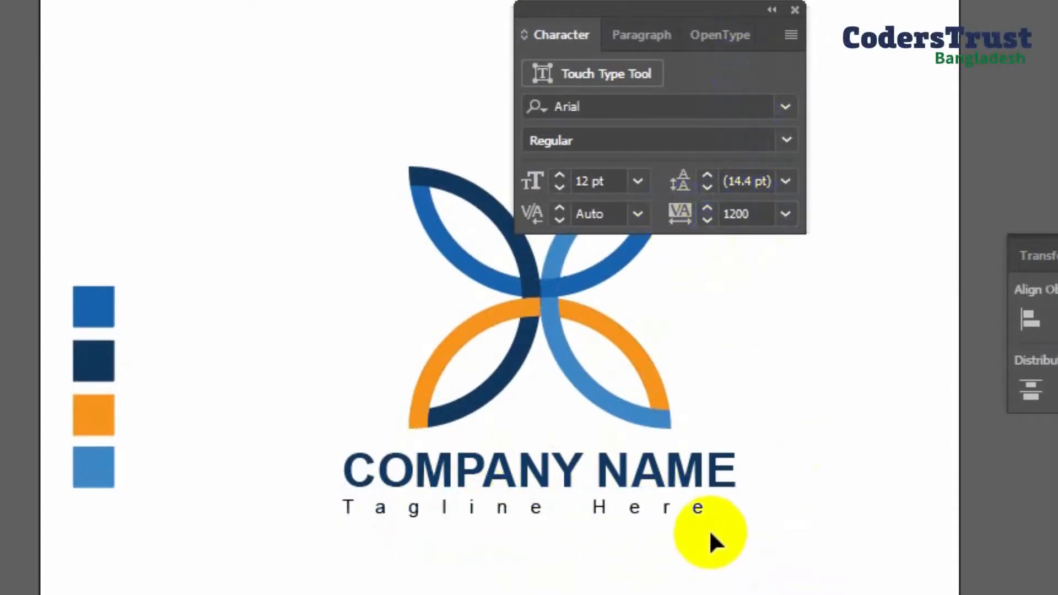
Step: Set the tagline's tracking to 1350, scale it to about 11.9 pt to match the company name's width, and close the Character settings
{"action": "left_click", "coordinate": [614, 506]}
{"action": "left_click_drag", "start_coordinate": [617, 505], "coordinate": [621, 507]}
{"action": "left_click", "coordinate": [747, 215]}
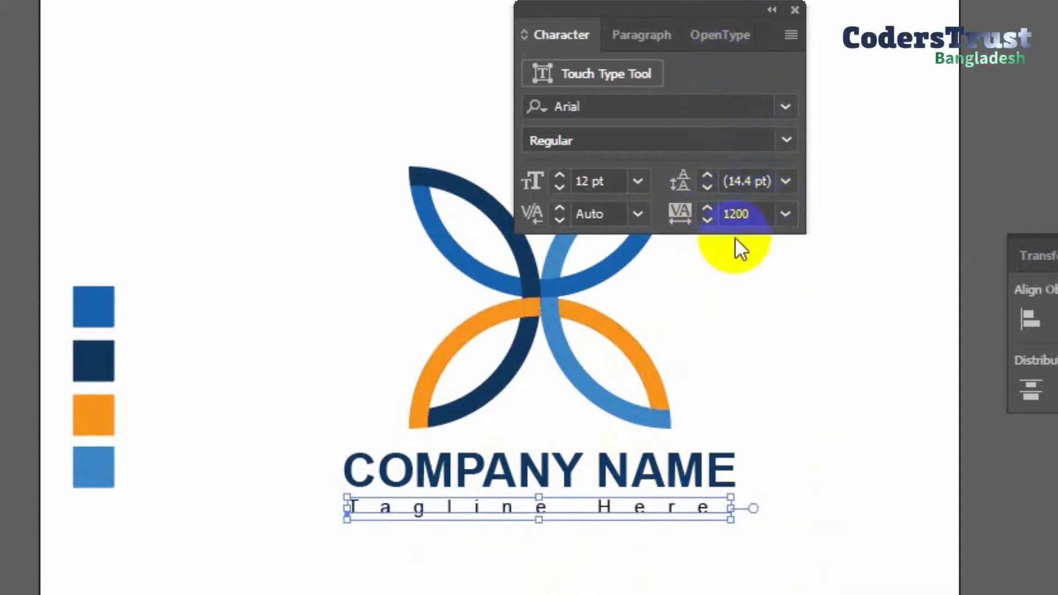
{"action": "type", "text": "1350"}
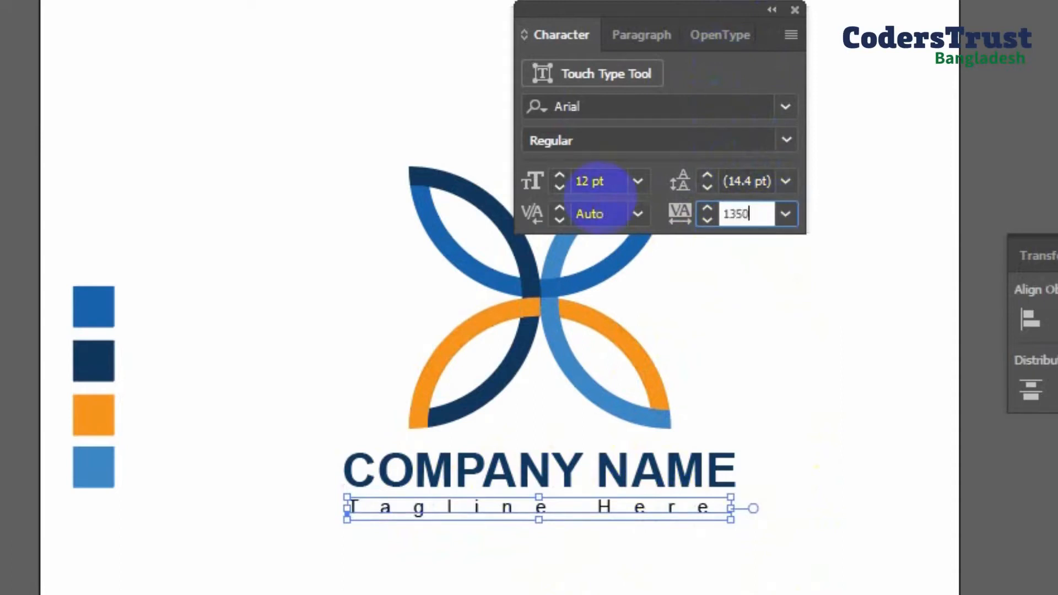
{"action": "key", "text": "Return"}
{"action": "left_click_drag", "start_coordinate": [766, 508], "coordinate": [762, 505]}
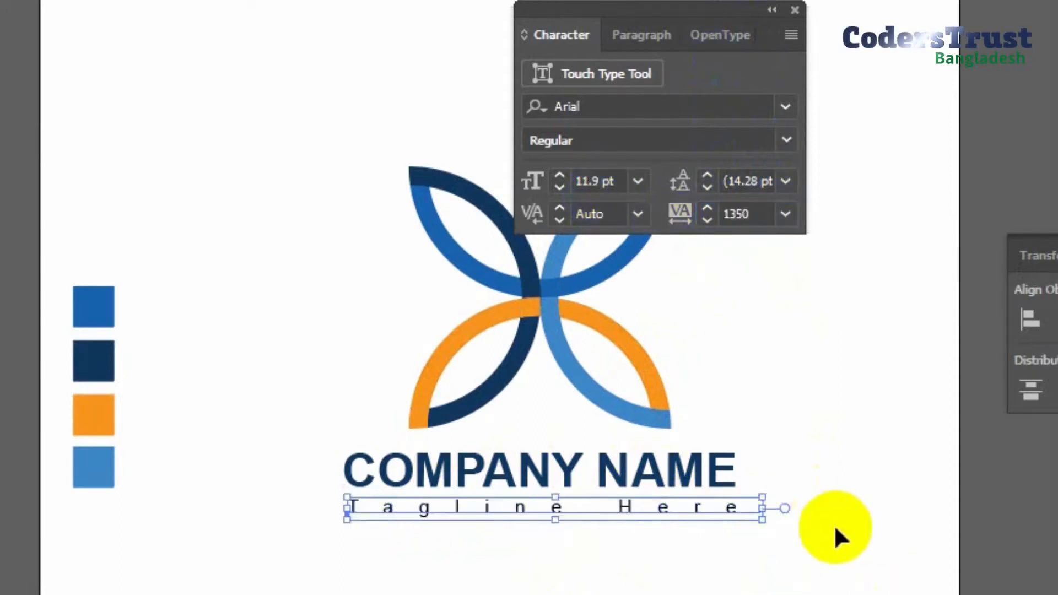
{"action": "left_click", "coordinate": [834, 539]}
{"action": "left_click_drag", "start_coordinate": [779, 464], "coordinate": [779, 507]}
{"action": "scroll", "coordinate": [805, 308], "scroll_direction": "up", "scroll_amount": 2}
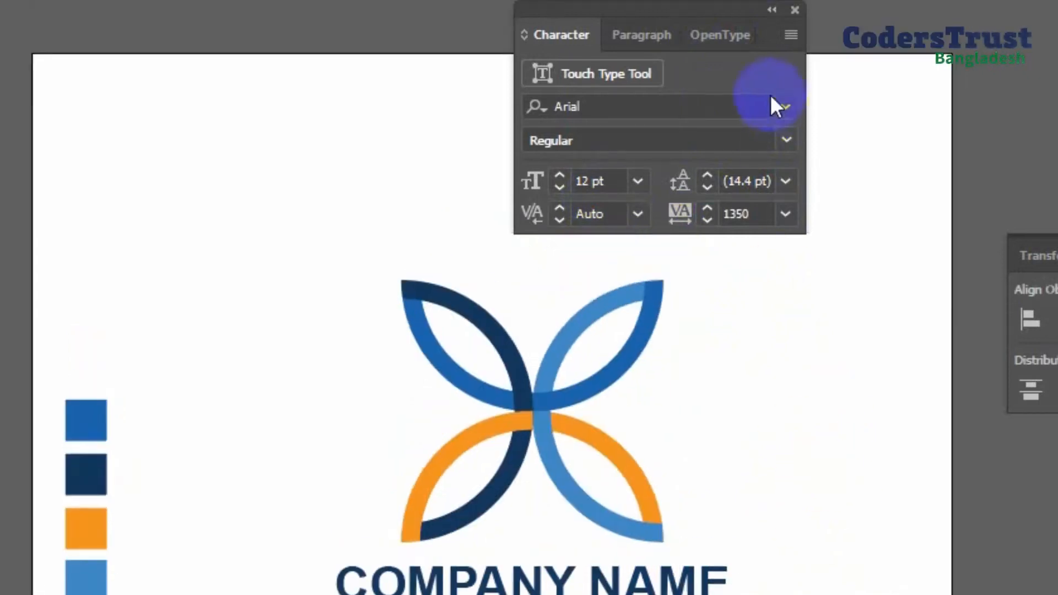
{"action": "left_click", "coordinate": [794, 10]}
Step: Enlarge the petal logo, company name and tagline together on the artboard
{"action": "left_click_drag", "start_coordinate": [706, 159], "coordinate": [370, 465]}
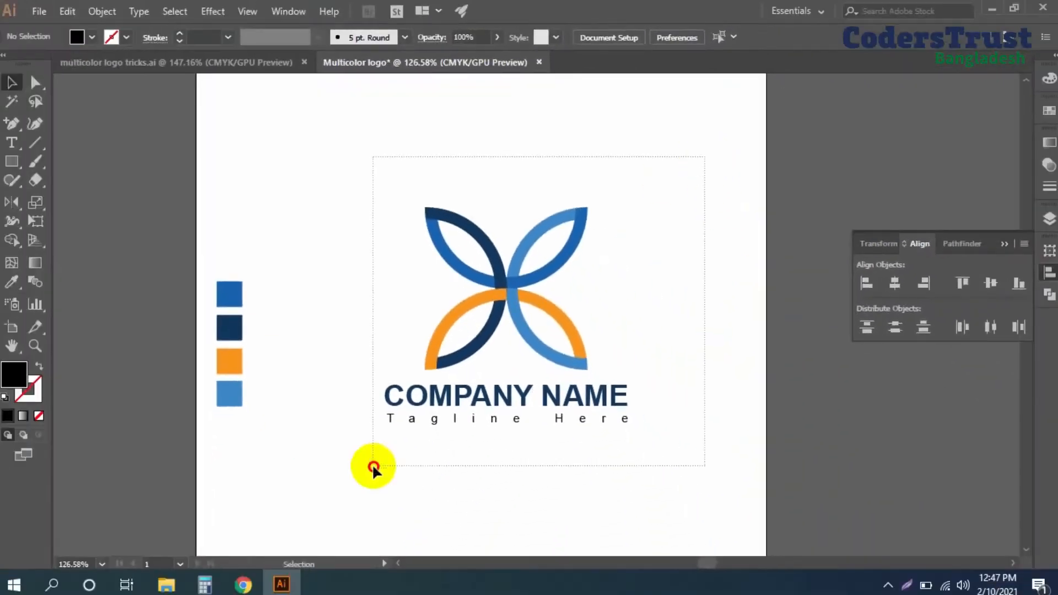
{"action": "left_click_drag", "start_coordinate": [734, 369], "coordinate": [628, 318]}
{"action": "left_click_drag", "start_coordinate": [597, 282], "coordinate": [684, 280]}
{"action": "left_click_drag", "start_coordinate": [562, 264], "coordinate": [533, 302]}
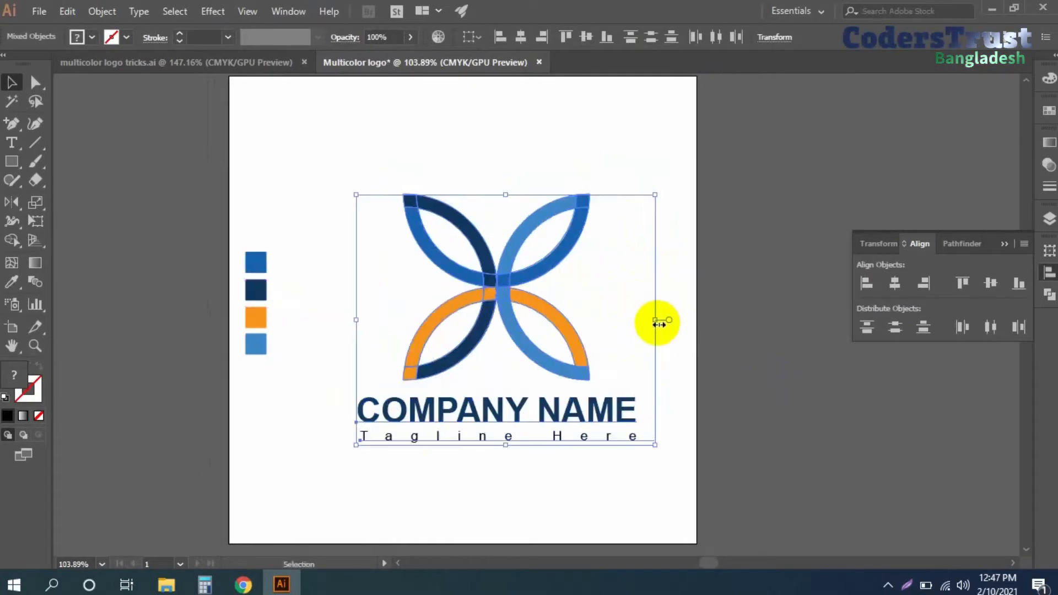
{"action": "left_click_drag", "start_coordinate": [657, 320], "coordinate": [669, 320]}
{"action": "left_click_drag", "start_coordinate": [357, 322], "coordinate": [318, 320]}
{"action": "left_click", "coordinate": [618, 289]}
Step: Shift the petal logo and both text lines together slightly to the right on the artboard
{"action": "left_click_drag", "start_coordinate": [674, 149], "coordinate": [633, 210]}
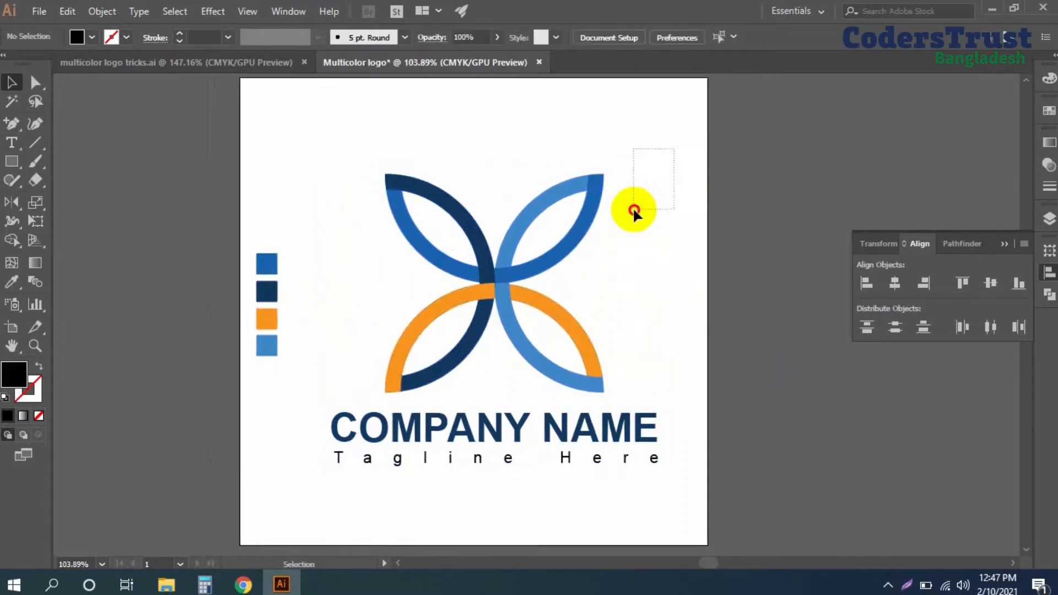
{"action": "left_click", "coordinate": [449, 308]}
{"action": "left_click", "coordinate": [634, 302]}
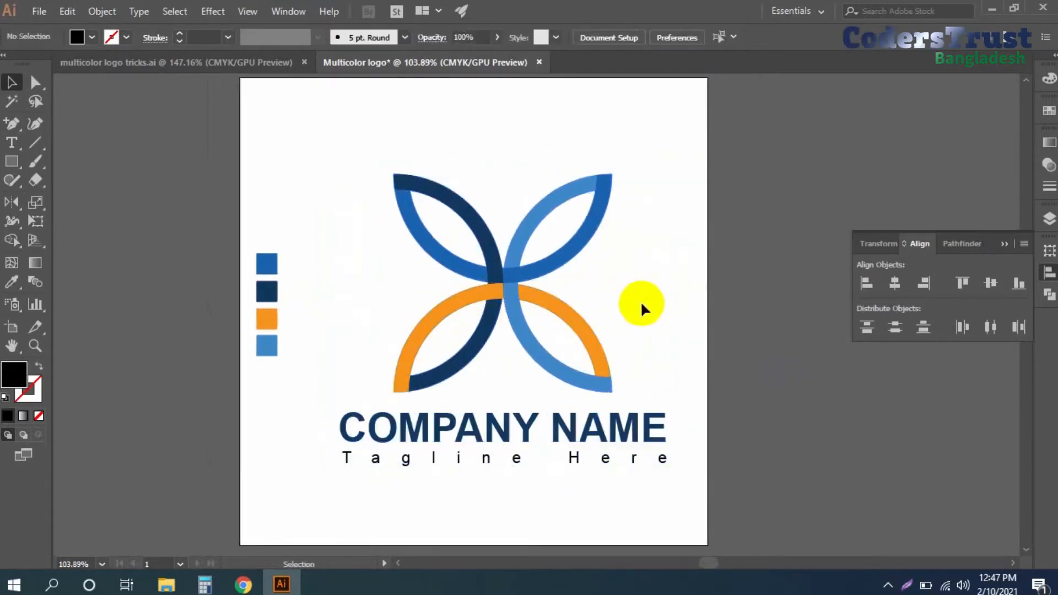
{"action": "scroll", "coordinate": [662, 311], "scroll_direction": "left", "scroll_amount": 1}
{"action": "scroll", "coordinate": [686, 327], "scroll_direction": "down", "scroll_amount": 2}
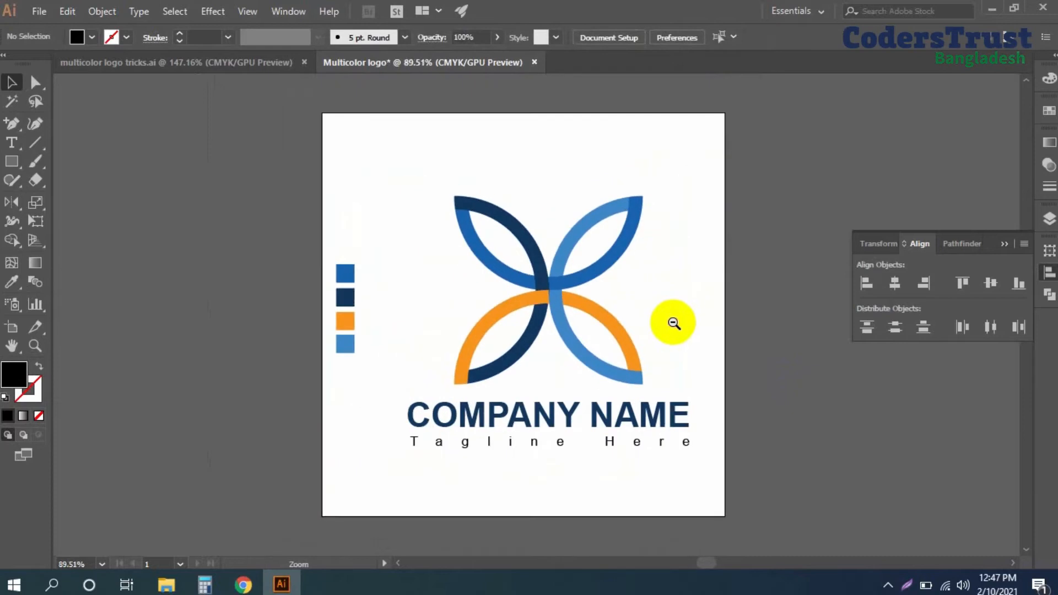